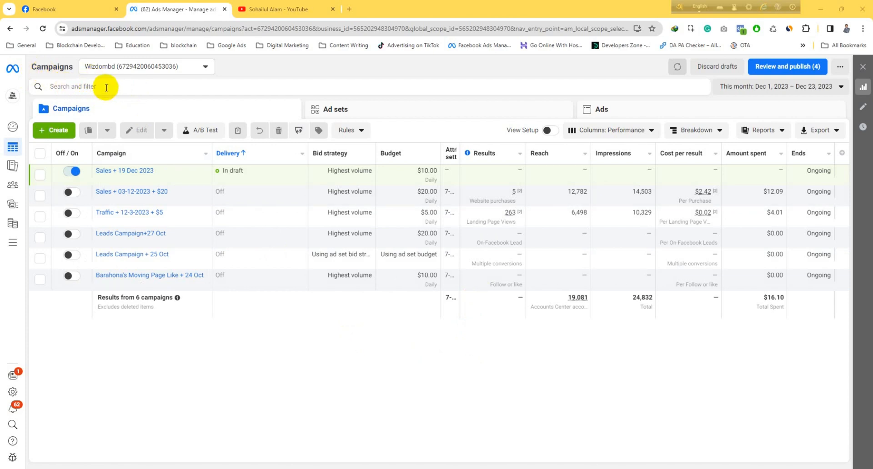
- Create a new auction campaign with the Engagement objective, using the manual engagement campaign setup
left_click(54, 131)
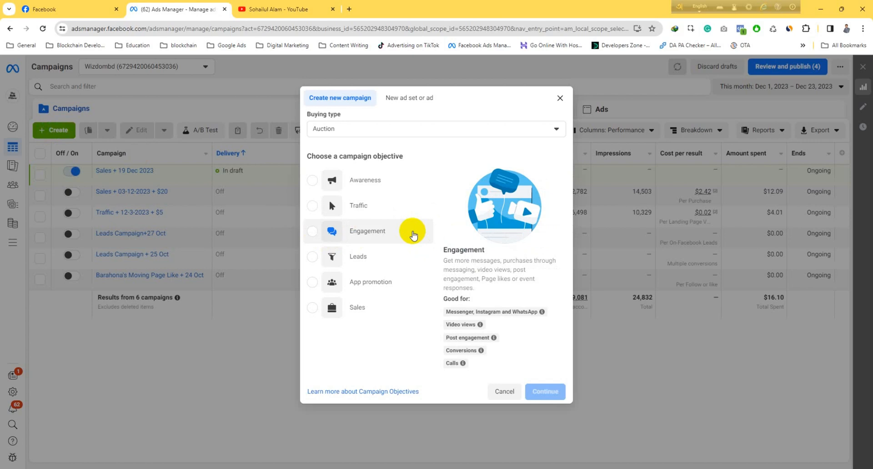
left_click(413, 235)
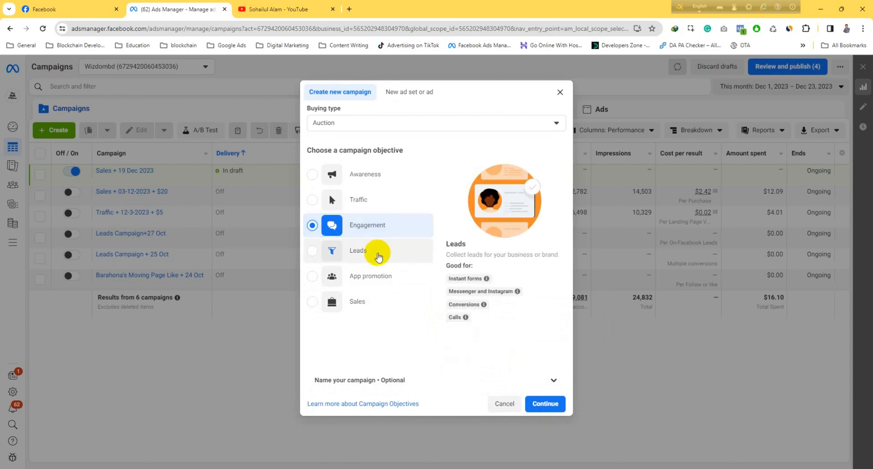
left_click(542, 406)
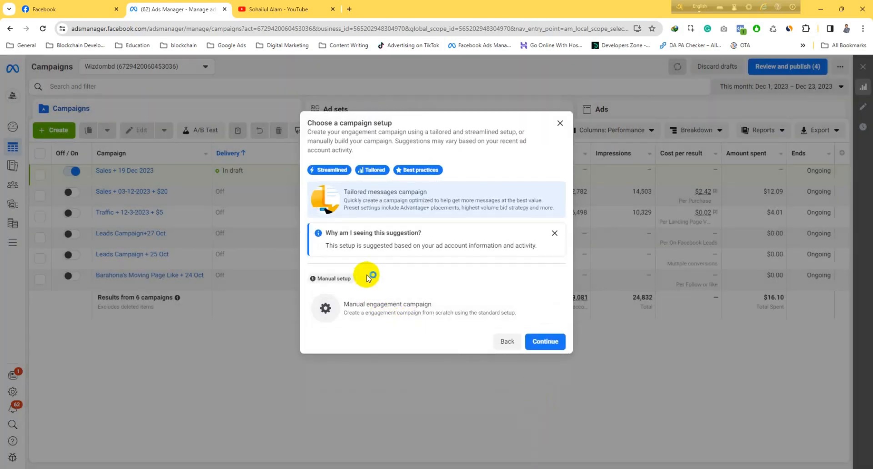
left_click(378, 313)
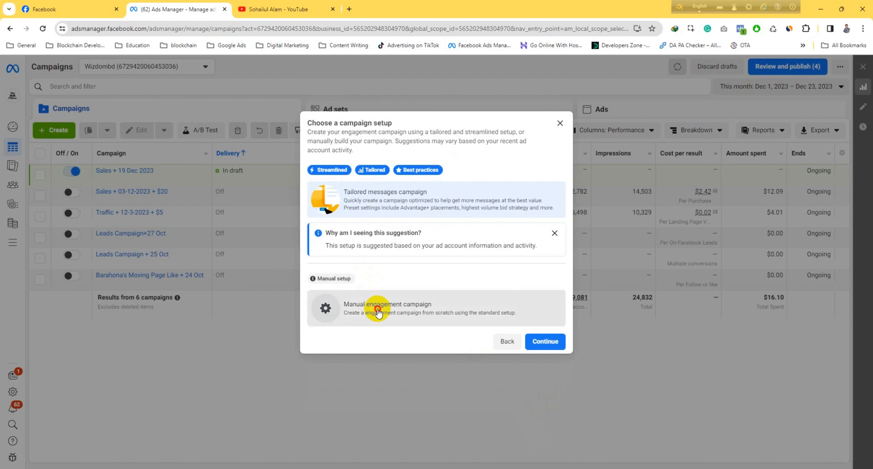
left_click(548, 342)
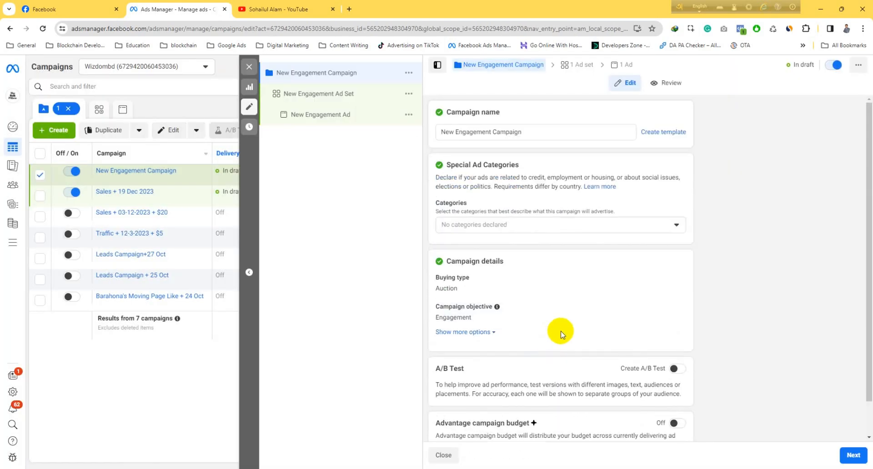
- Name the campaign "Message Campaign + 23 Dec 2023" and continue to its ad set settings
scroll(564, 327, "down", 2)
scroll(552, 284, "up", 2)
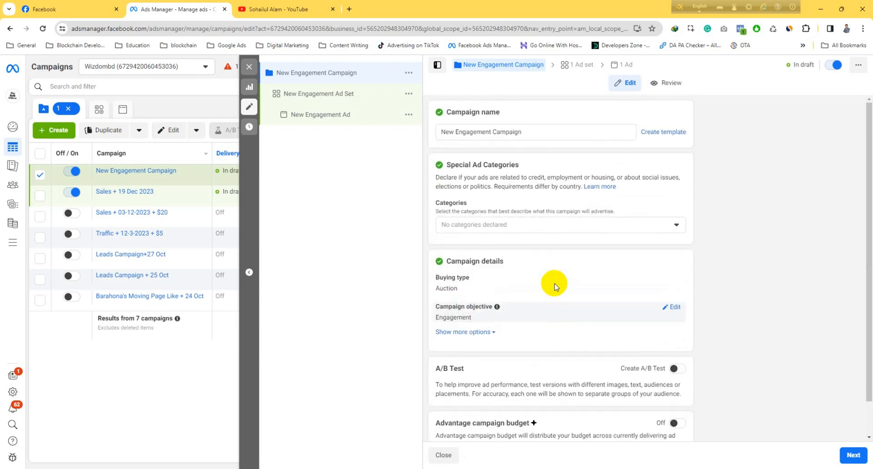
left_click_drag(525, 132, 432, 135)
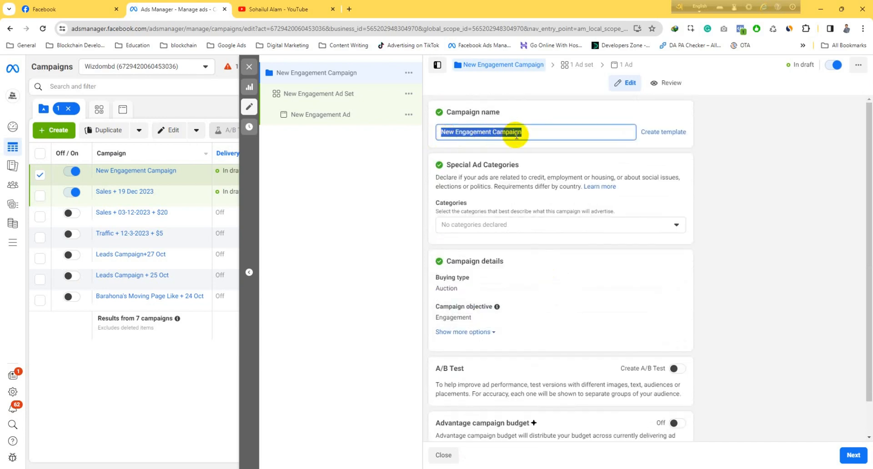
type("M")
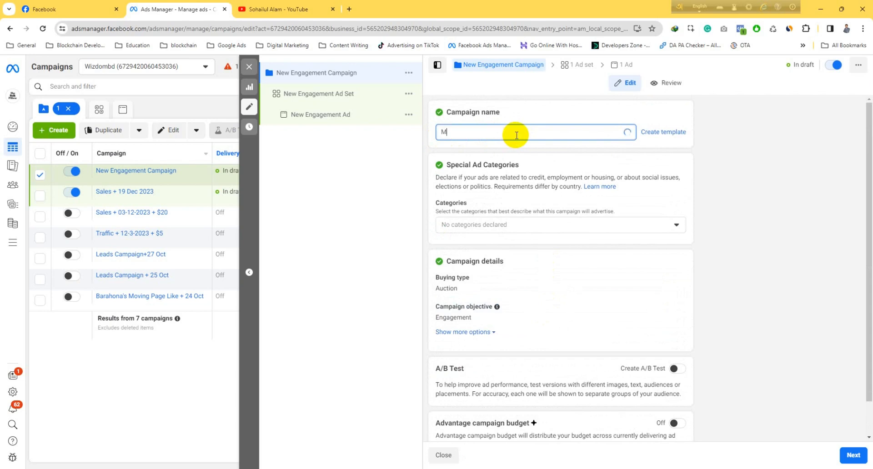
type("essag")
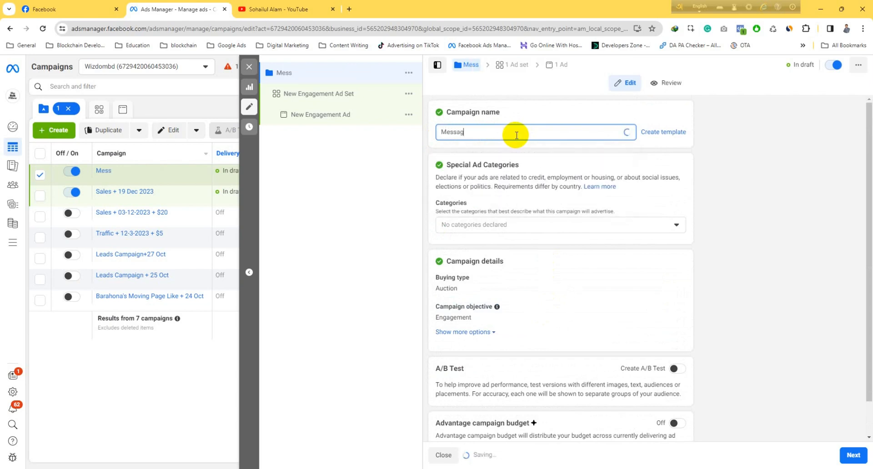
type("e Ca")
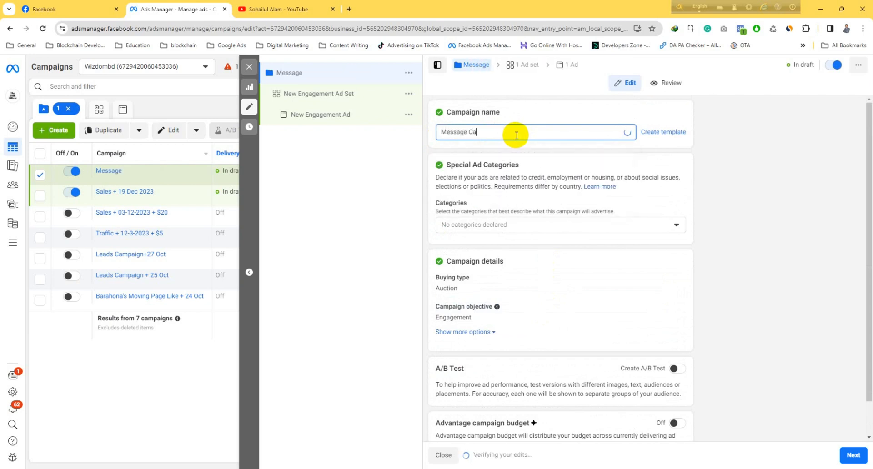
type("mpaign")
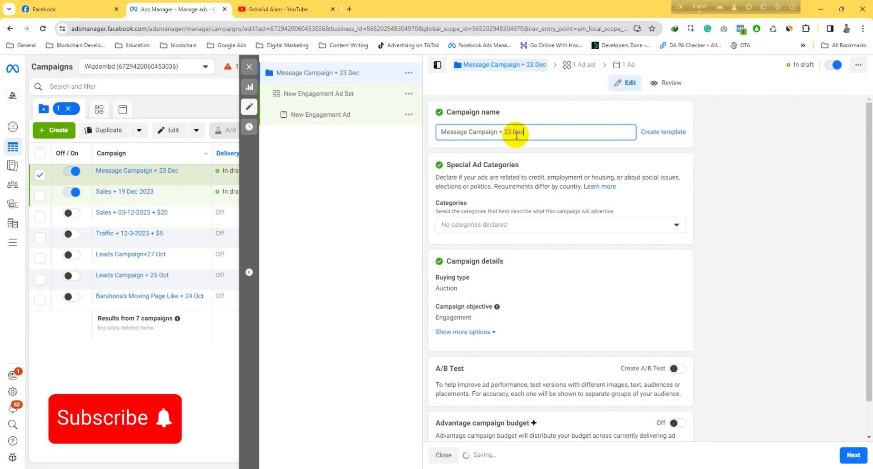
type("+ 23 Dec 2023")
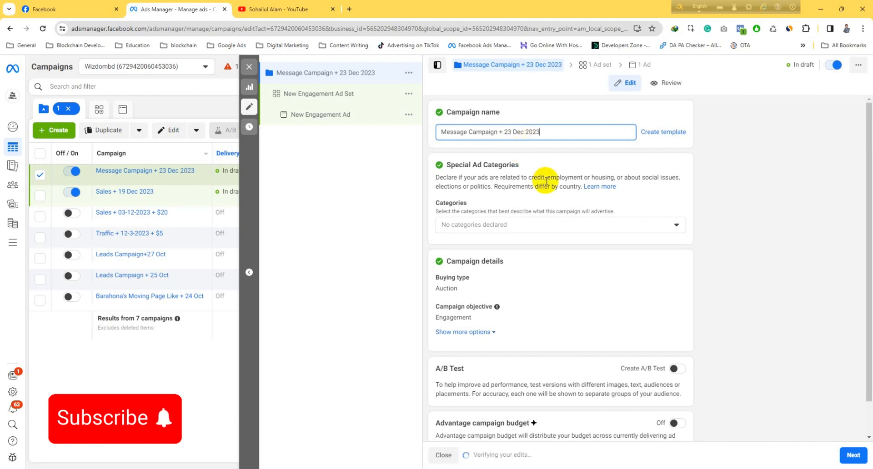
scroll(545, 189, "down", 1)
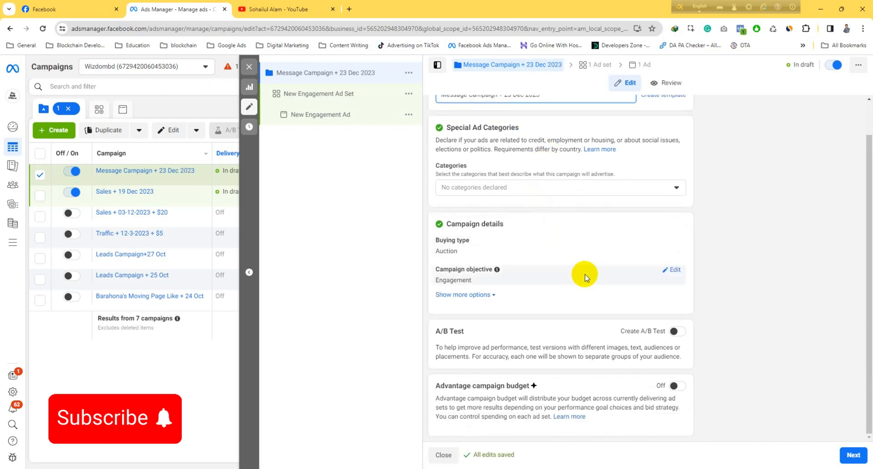
left_click(853, 456)
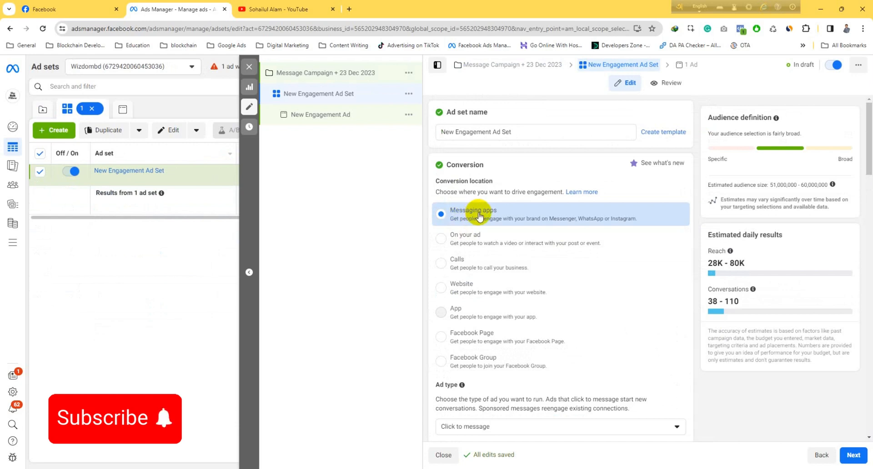
- Review the ad set's conversion locations and the ad type options for Messaging apps
scroll(480, 223, "down", 1)
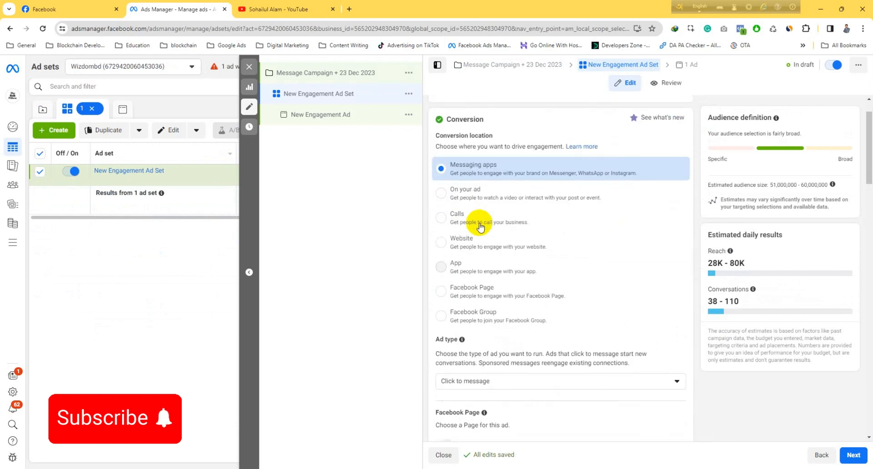
scroll(481, 225, "down", 2)
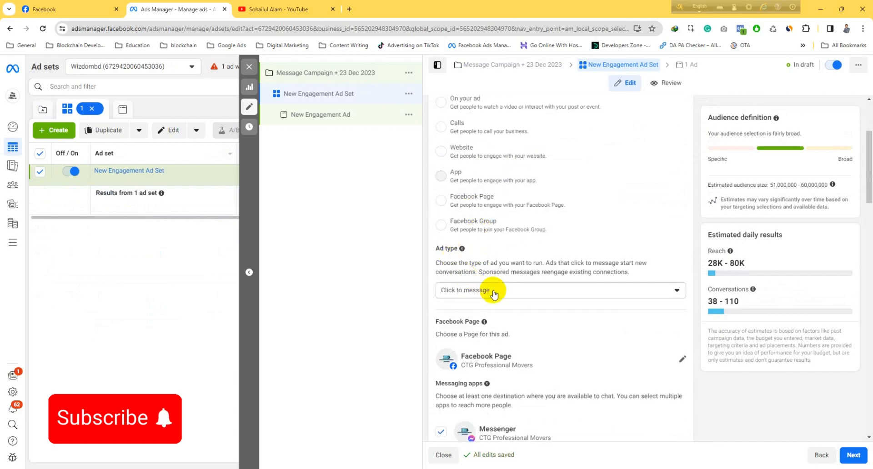
left_click(497, 292)
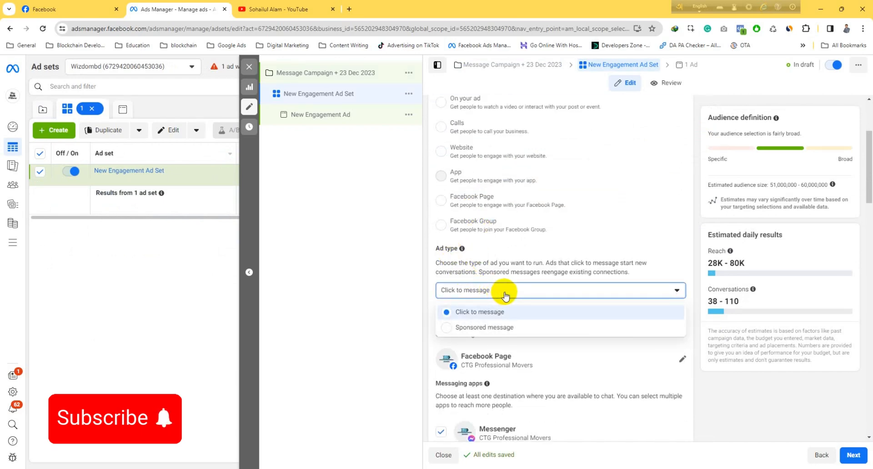
left_click(506, 295)
scroll(482, 255, "up", 3)
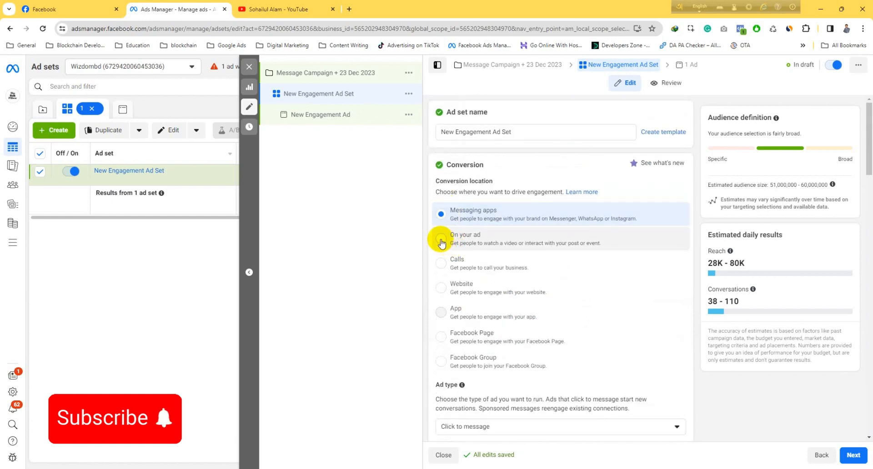
- Try On your ad as the conversion location and check its engagement type options
left_click(441, 241)
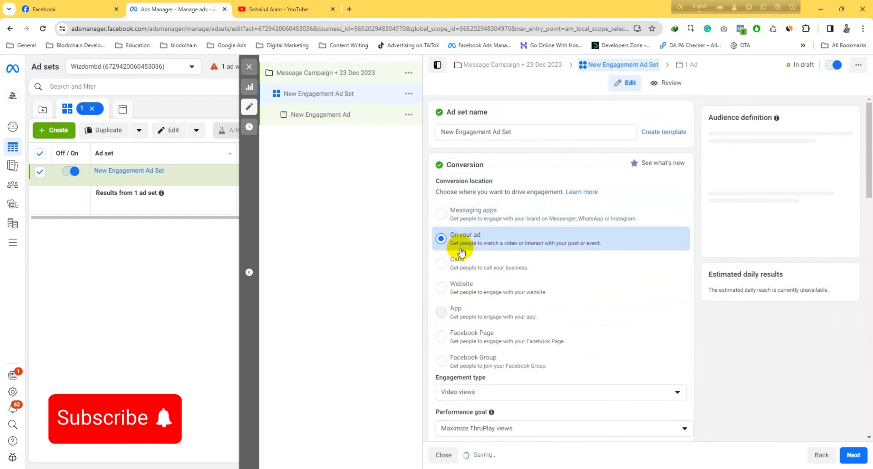
scroll(462, 251, "down", 2)
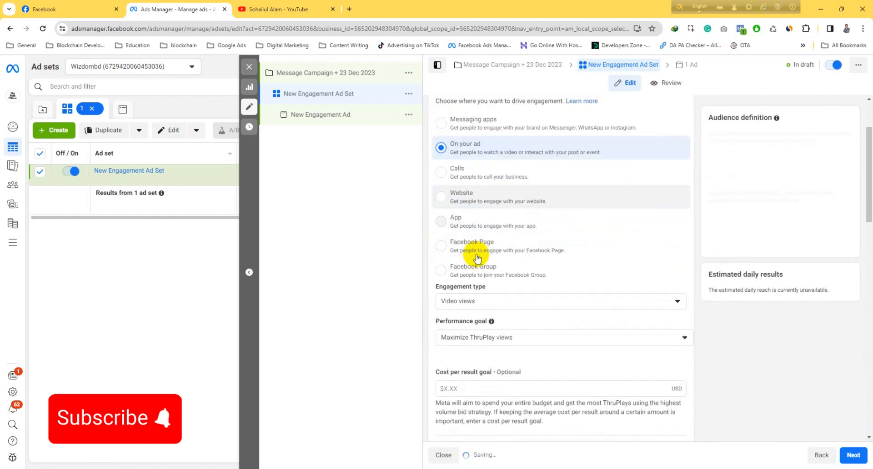
left_click(488, 301)
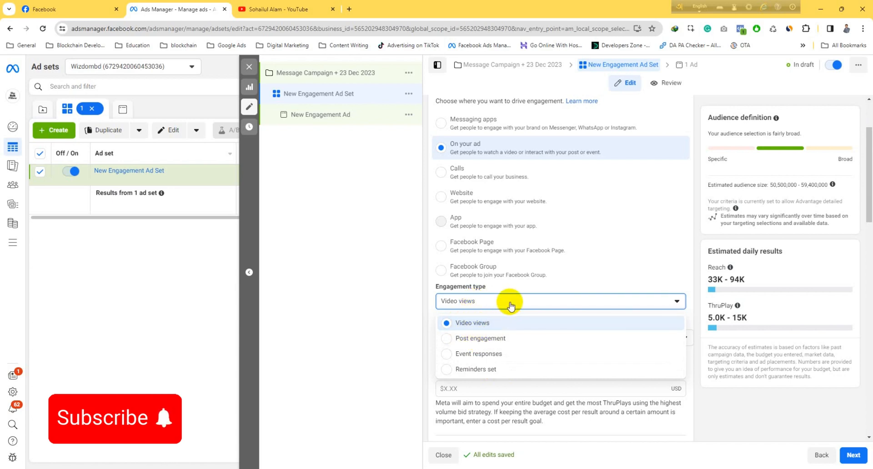
left_click(550, 302)
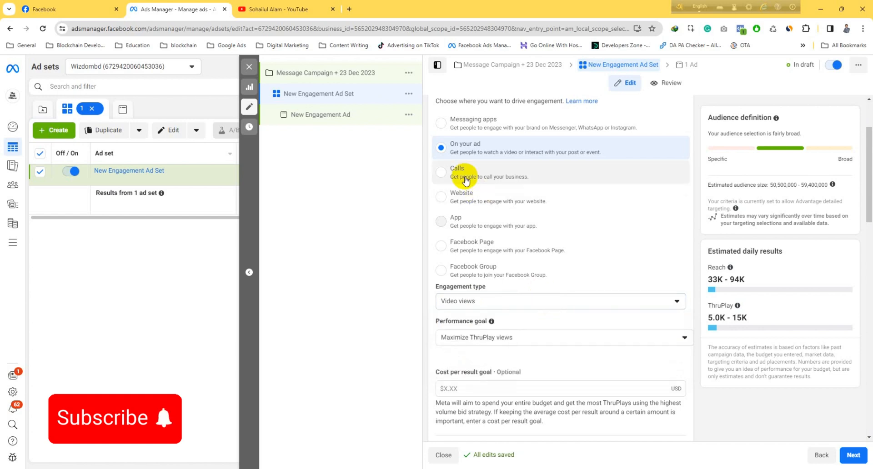
- Try Calls and Website as the conversion location, checking the performance goals offered for Website
left_click(440, 174)
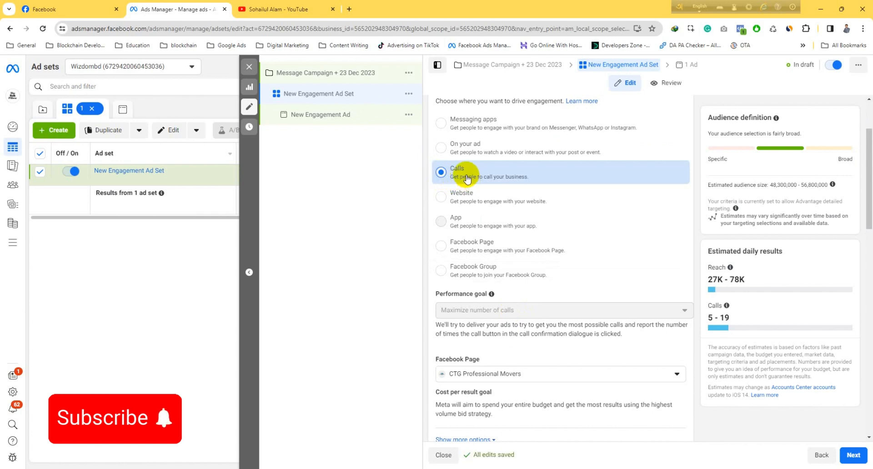
left_click(441, 199)
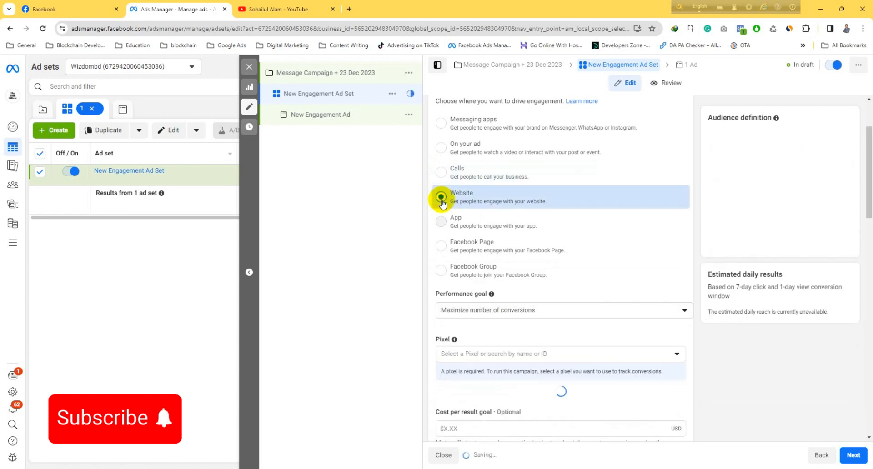
left_click(503, 314)
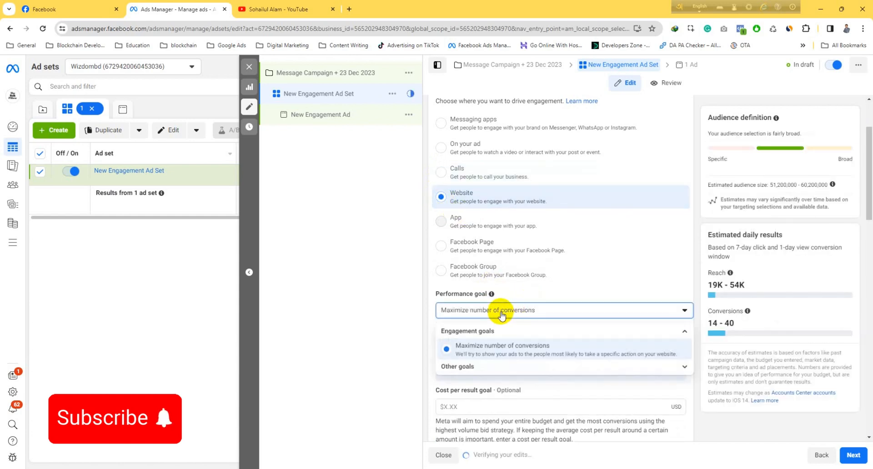
left_click(531, 311)
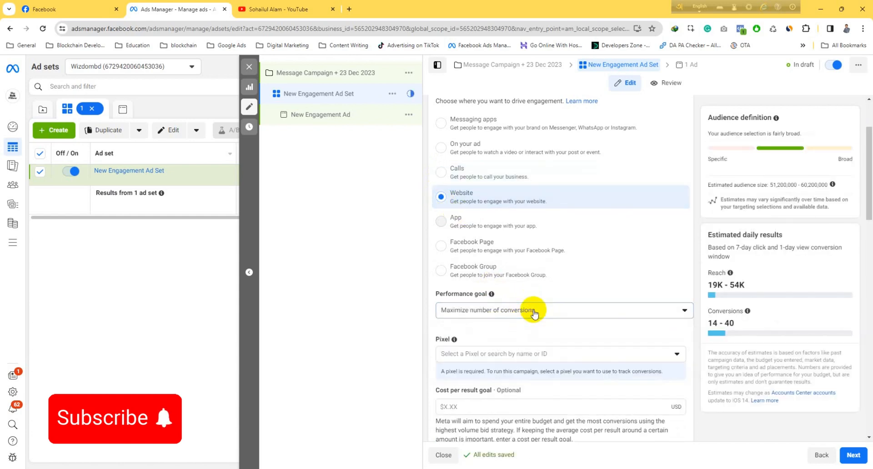
- Try Facebook Page and Facebook Group as the conversion location, checking the performance goal of each
left_click(442, 248)
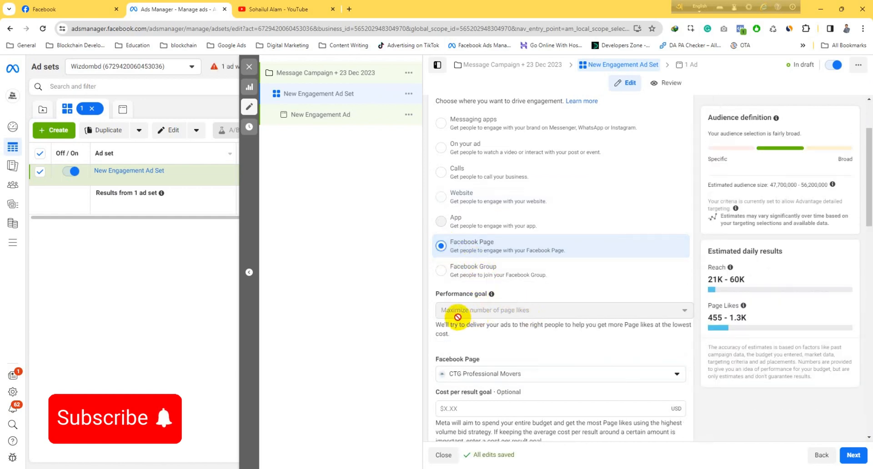
mouse_move(503, 313)
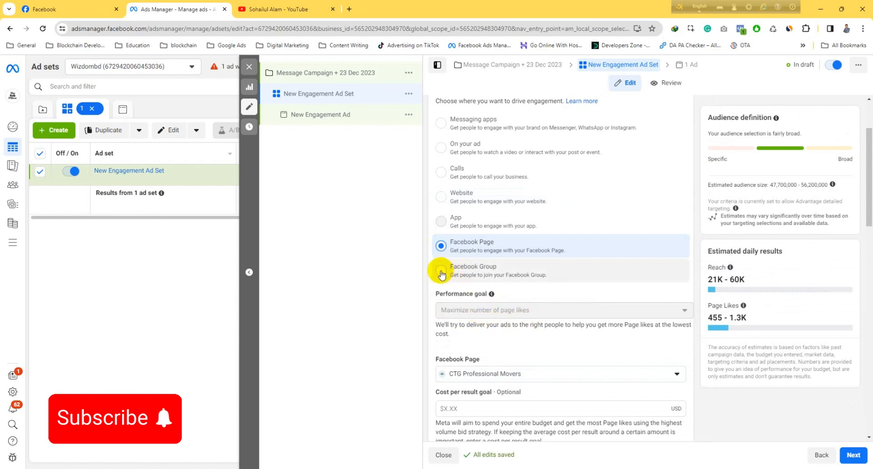
left_click(441, 271)
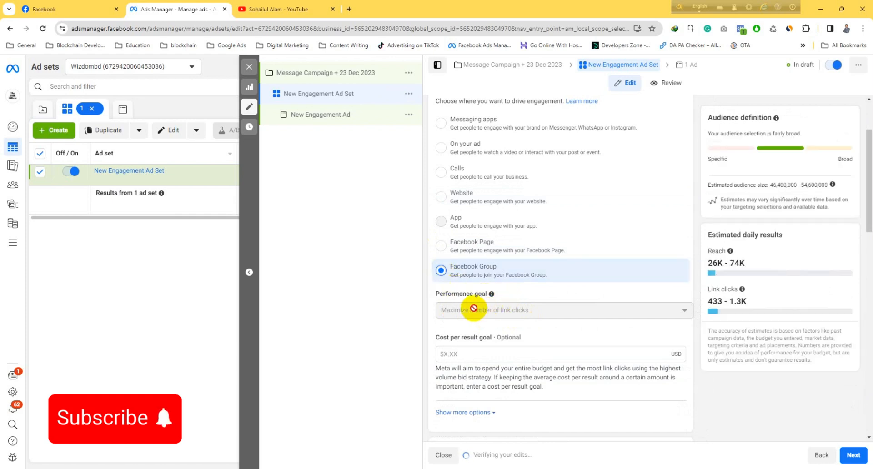
mouse_move(498, 324)
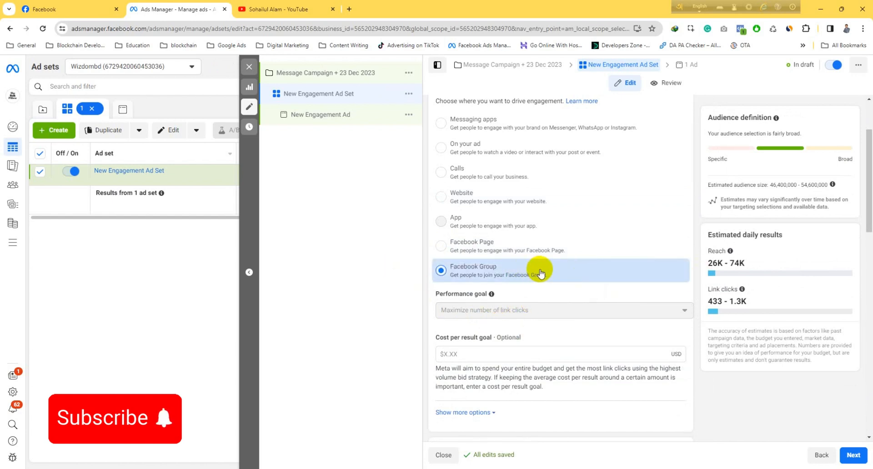
scroll(559, 319, "down", 3)
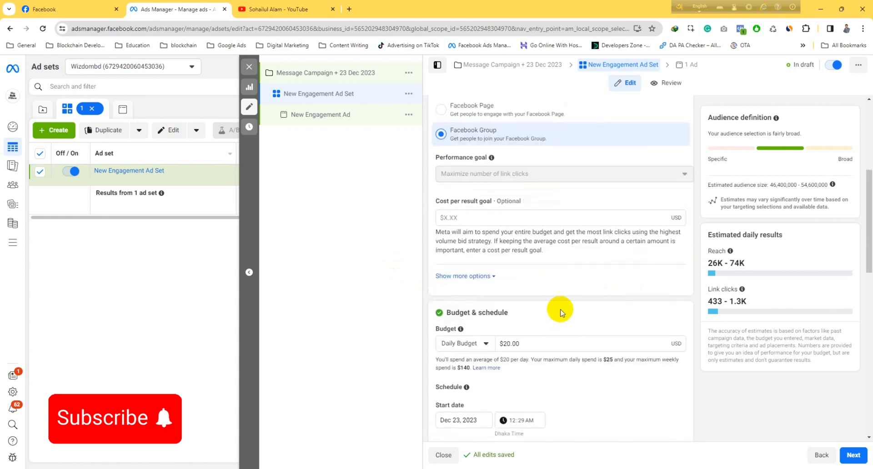
scroll(555, 272, "up", 5)
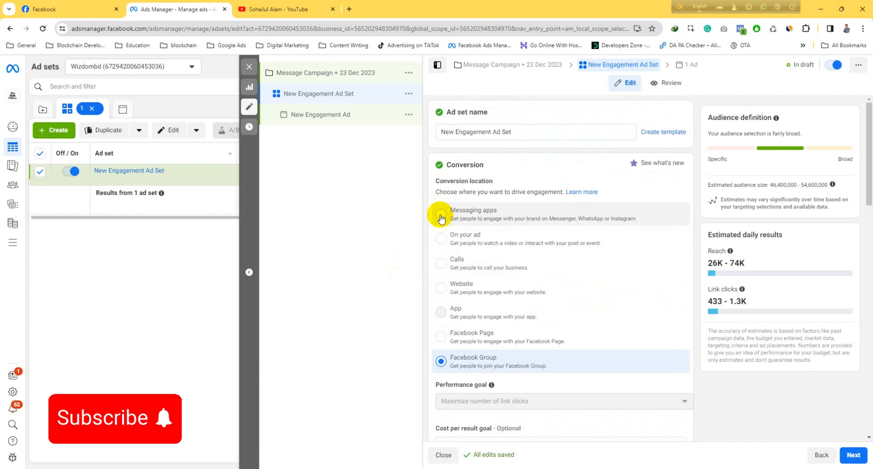
- Set the ad set's conversion location to Messaging apps and keep Click to message as the ad type
left_click(440, 215)
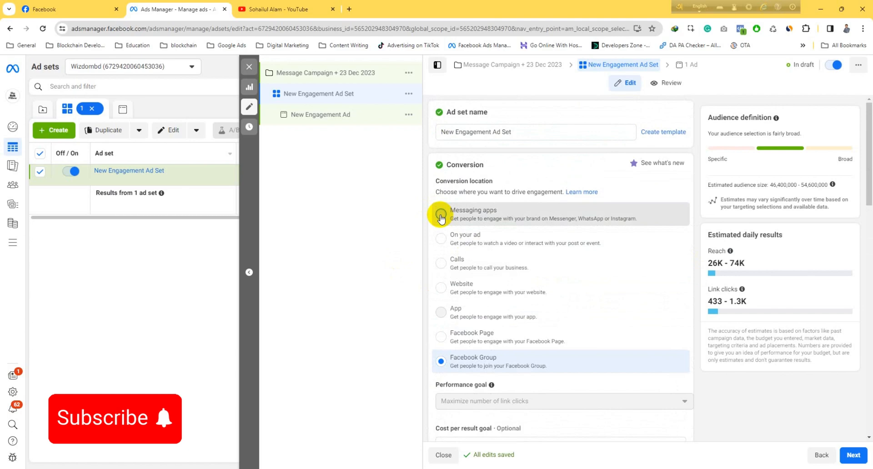
scroll(483, 289, "down", 4)
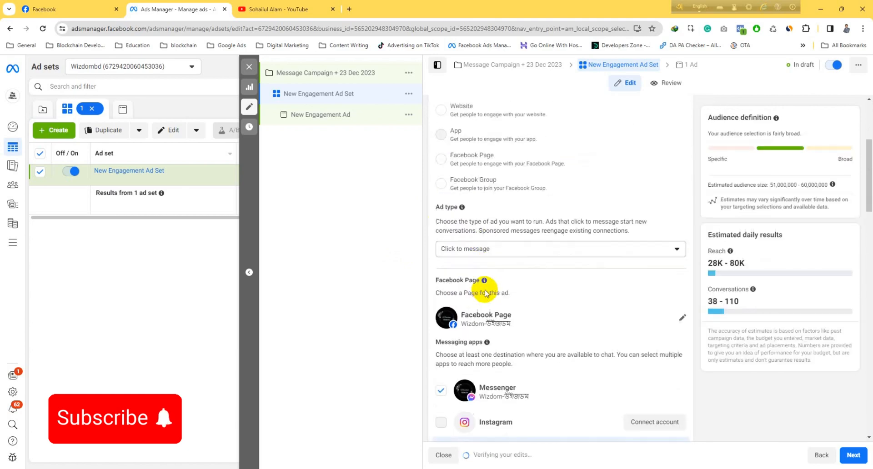
scroll(485, 293, "down", 1)
left_click(500, 201)
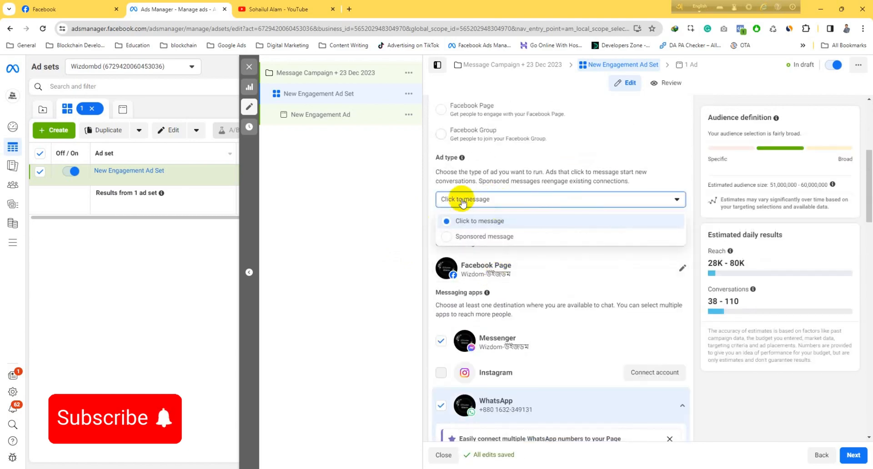
left_click(483, 221)
- Check the Facebook Pages available for the ad and the Messenger, Instagram and WhatsApp destinations
scroll(491, 254, "down", 2)
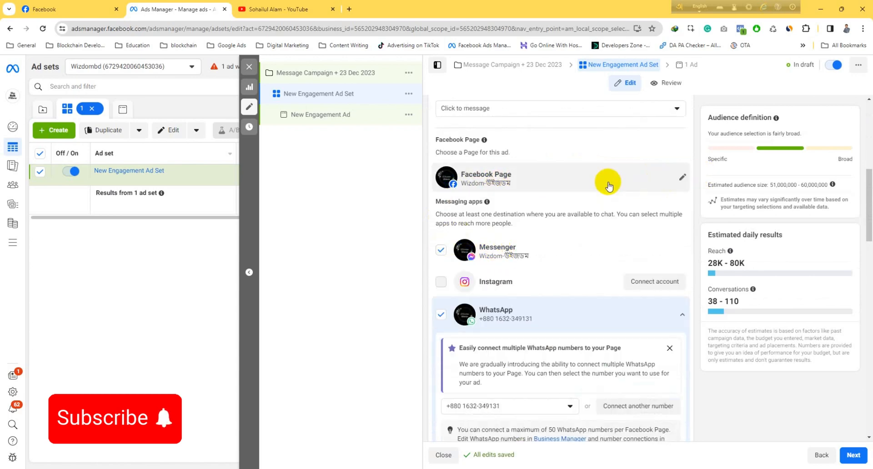
left_click(683, 179)
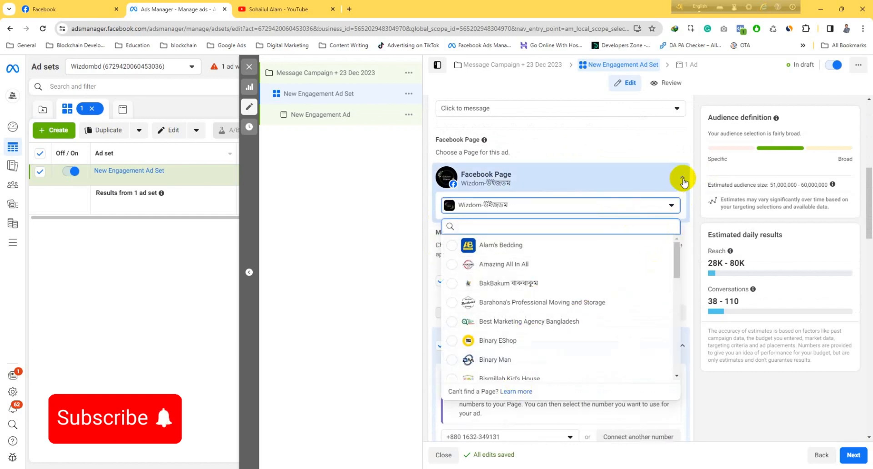
left_click(673, 185)
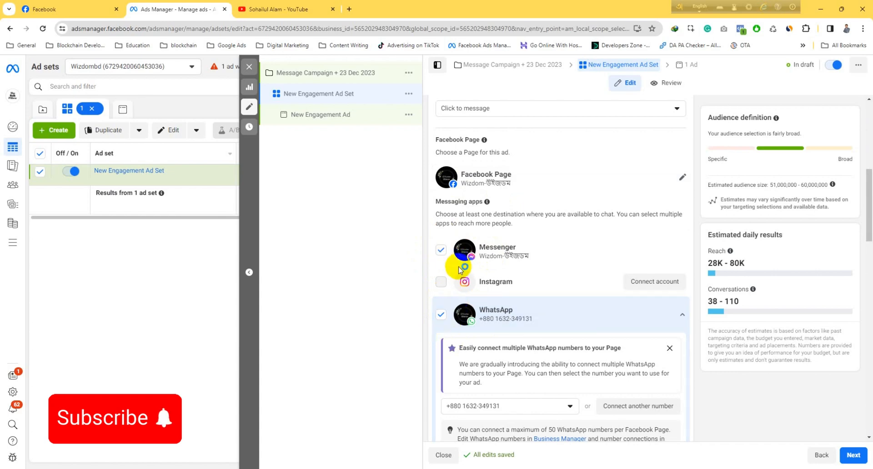
scroll(473, 290, "down", 3)
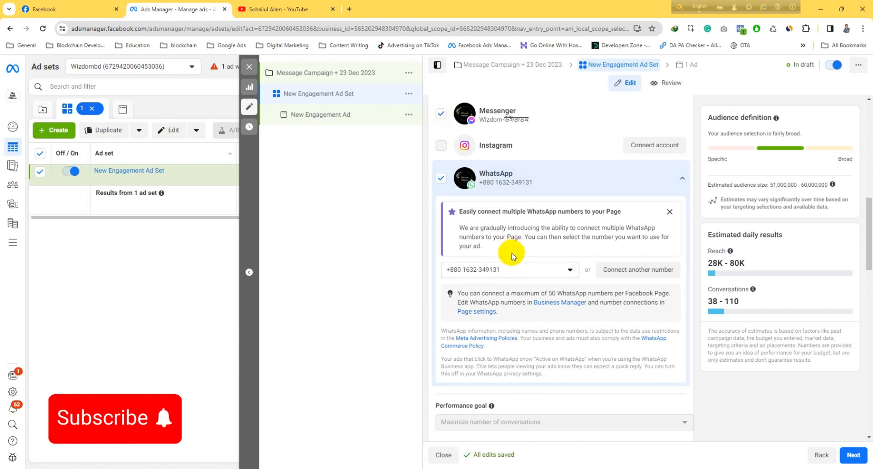
- Set the ad set's budget to $10.00, keeping Daily Budget as the budget type
scroll(512, 256, "down", 4)
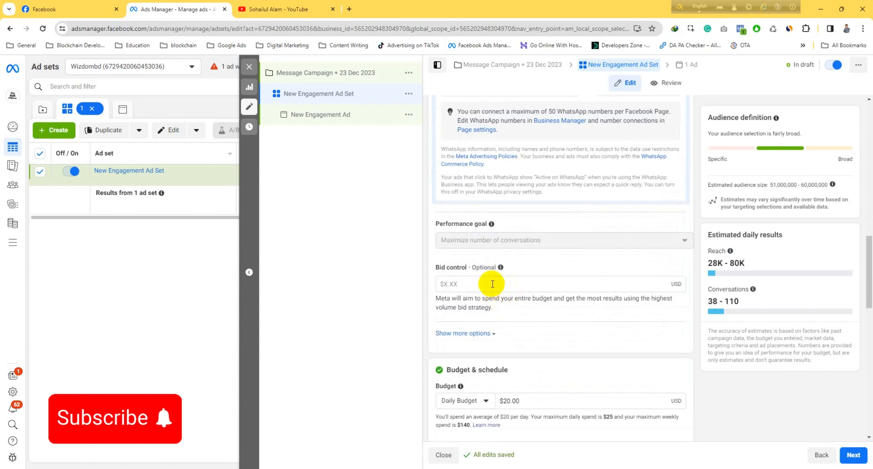
scroll(492, 285, "down", 3)
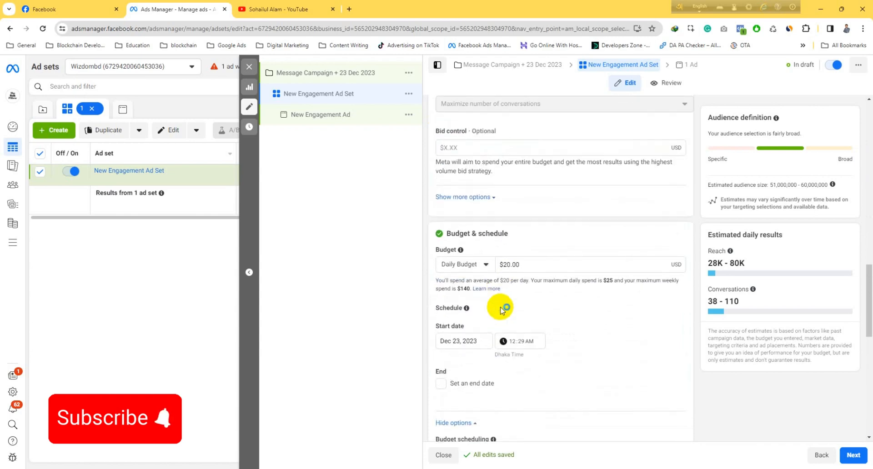
left_click(509, 264)
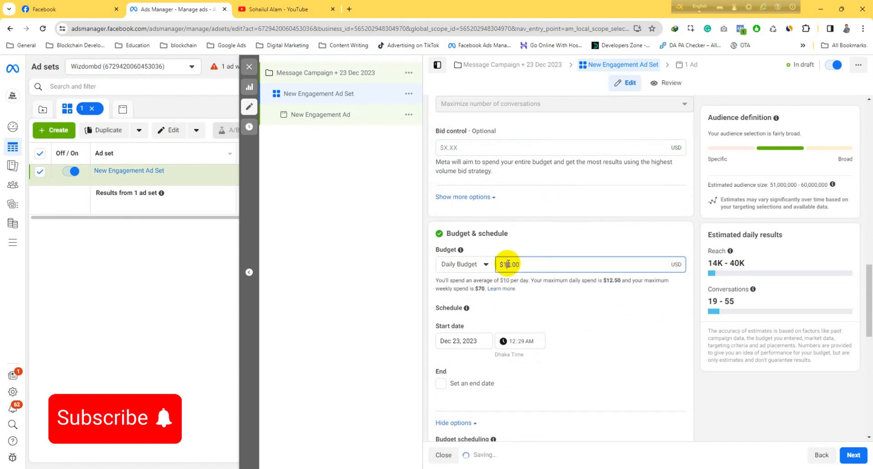
left_click(473, 265)
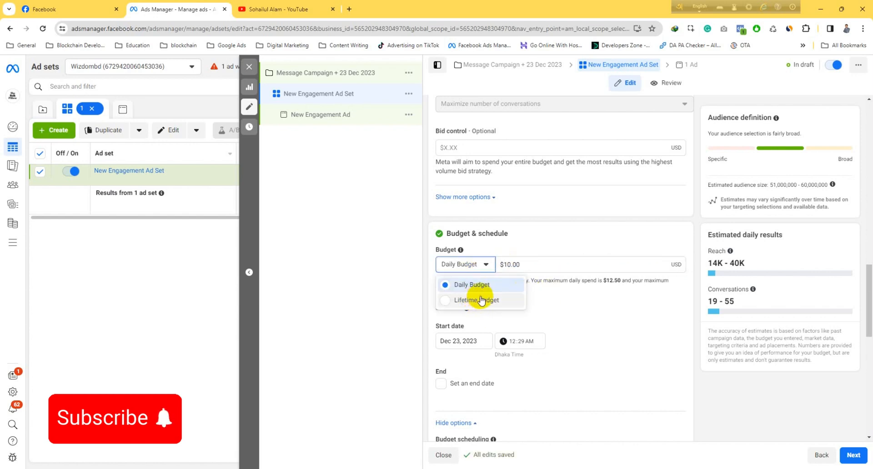
left_click(555, 292)
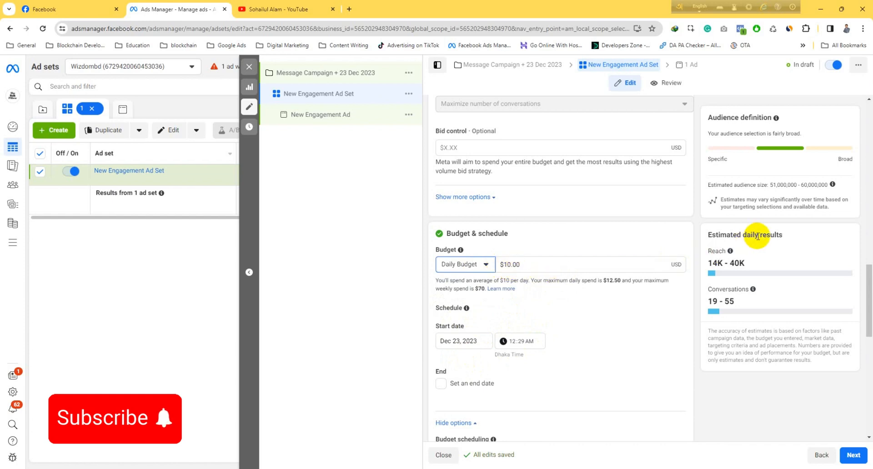
mouse_move(729, 251)
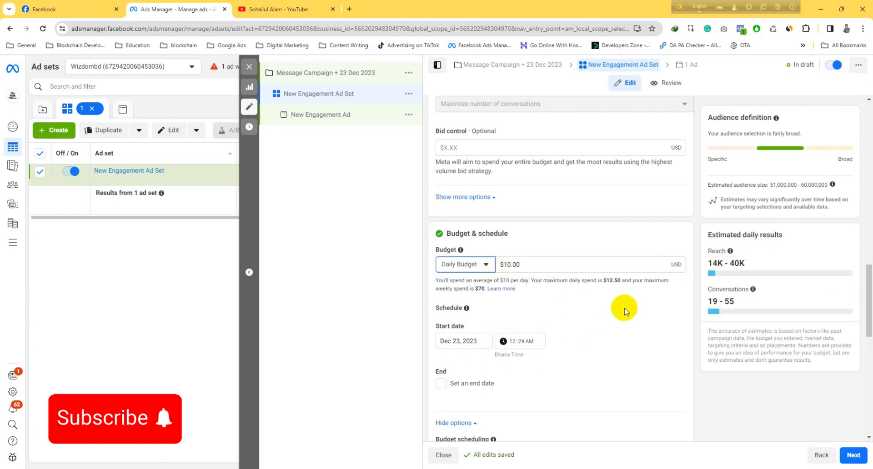
- Replace Bangladesh with the city of Dhaka, Dhaka Division, in the audience locations
scroll(519, 314, "down", 5)
scroll(509, 291, "down", 4)
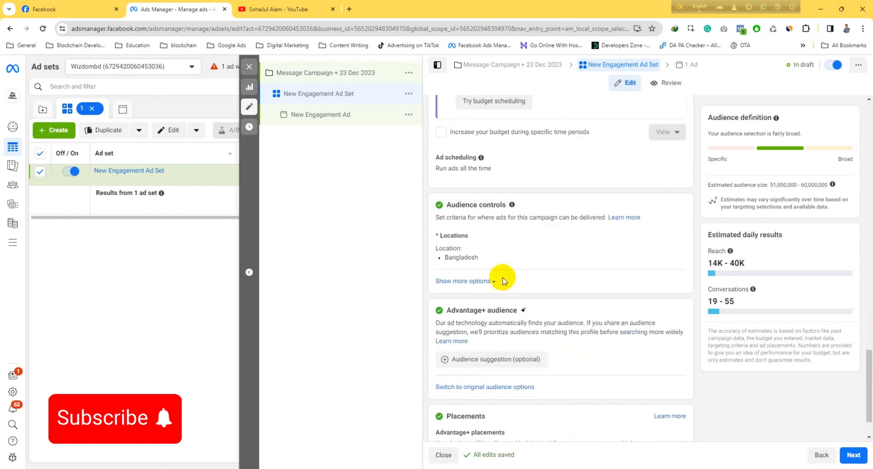
mouse_move(475, 238)
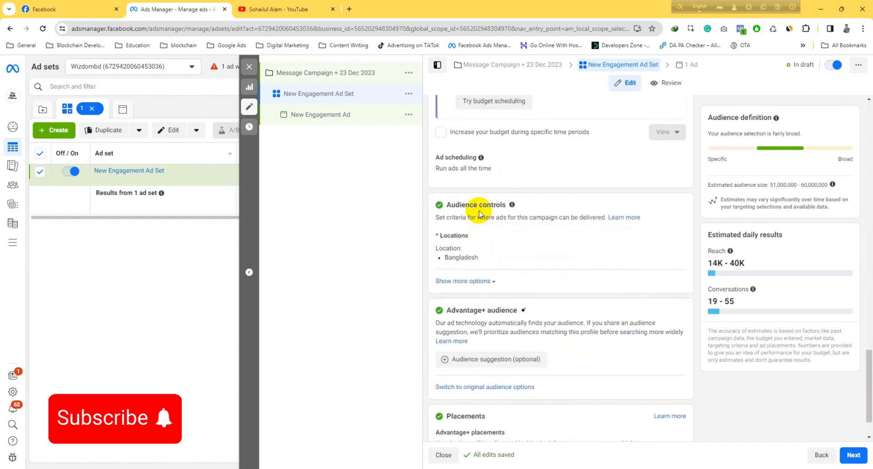
mouse_move(454, 251)
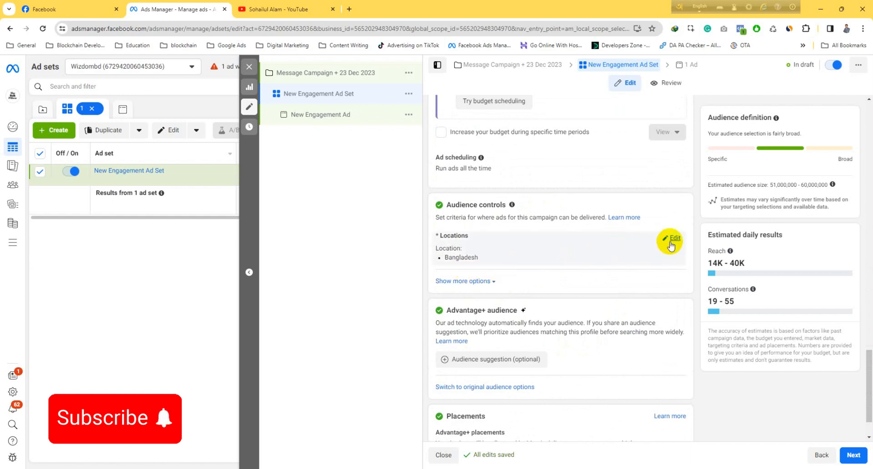
left_click(672, 239)
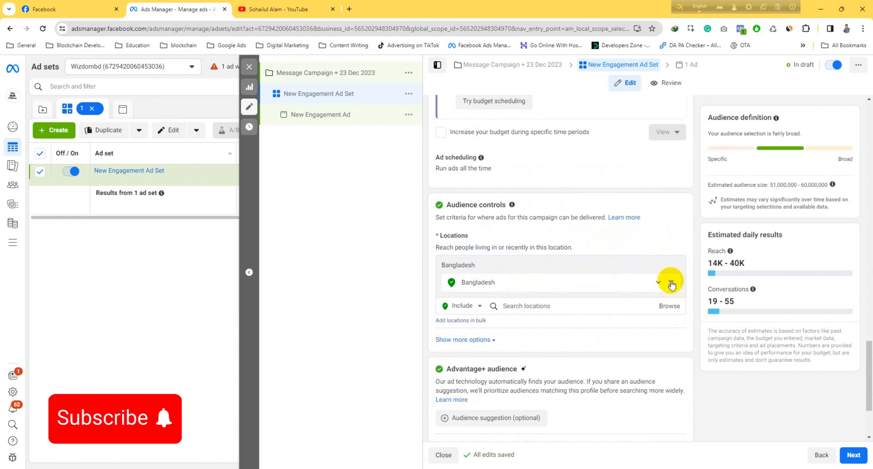
left_click(668, 282)
left_click(534, 289)
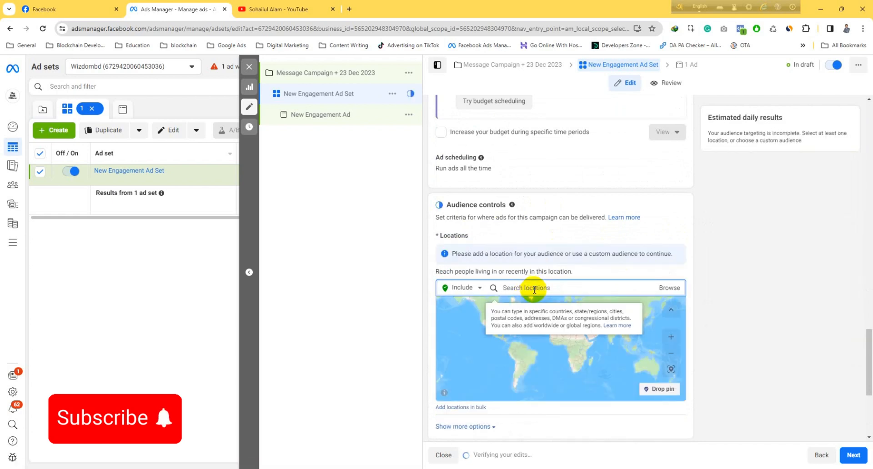
type("Dhaka")
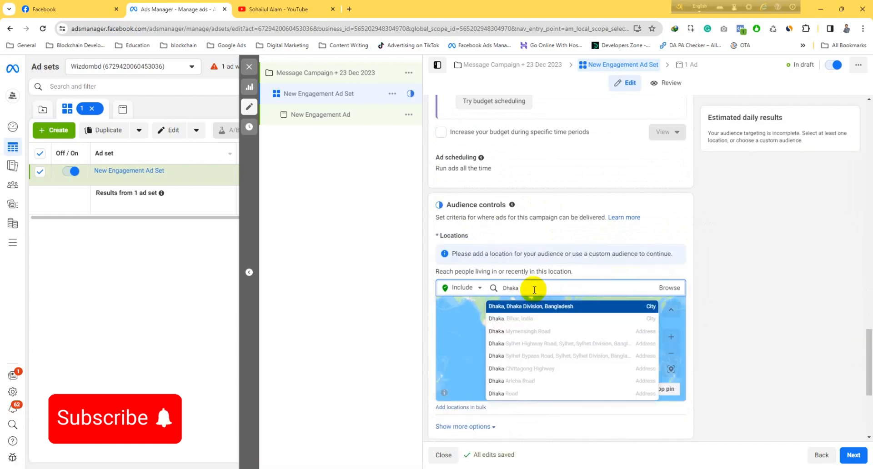
left_click(531, 301)
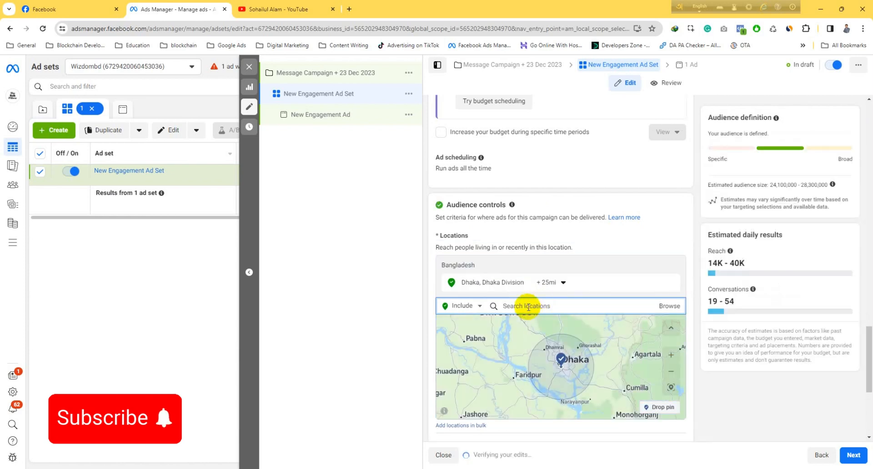
- Add Chittagong, Chittagong Division, as a second included audience location
type("chittagon")
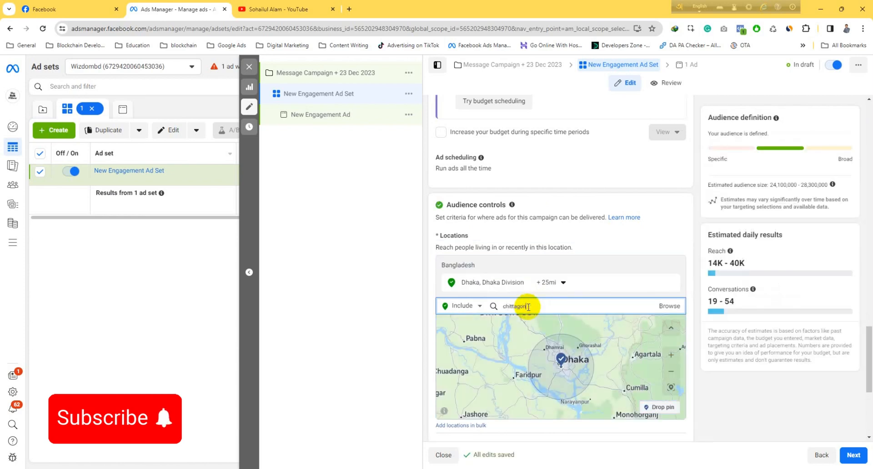
type("g")
left_click(541, 324)
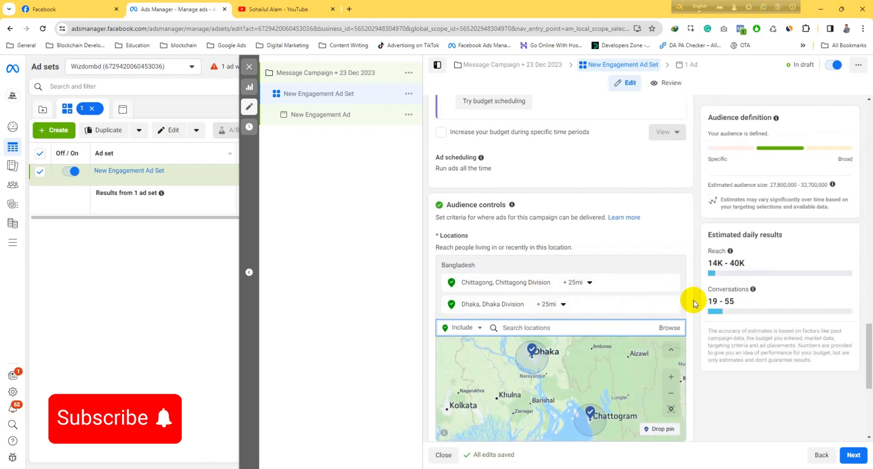
- Switch the ad set from Advantage+ audience to the original audience options
scroll(691, 300, "down", 5)
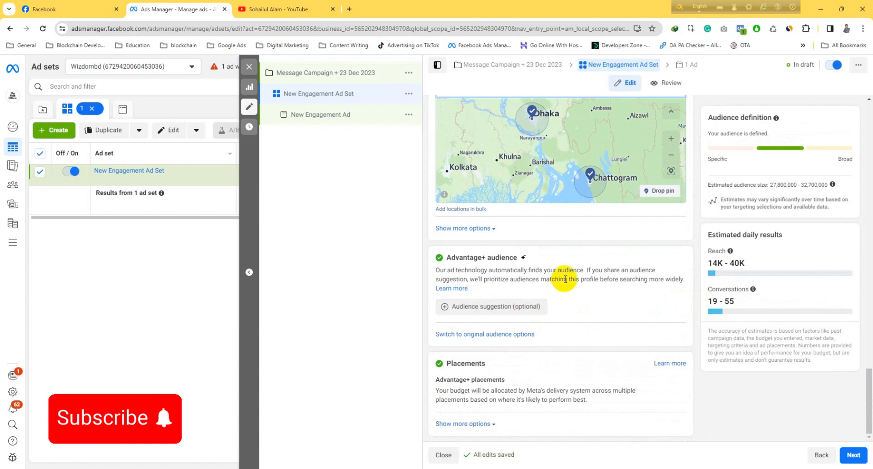
left_click(505, 334)
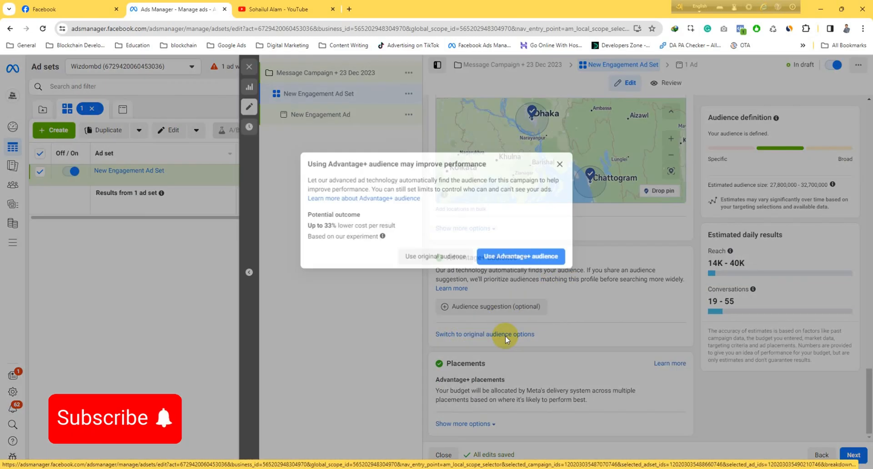
left_click(431, 256)
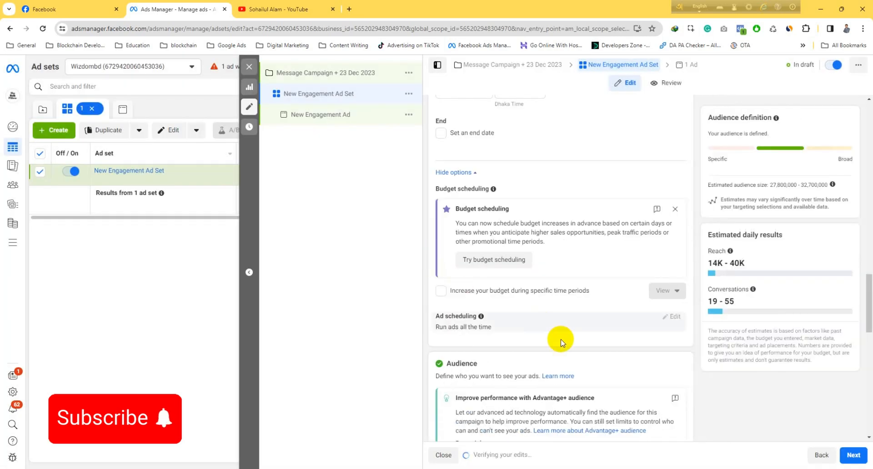
- Set the audience's age range to 25 through 40
scroll(561, 338, "down", 12)
scroll(558, 334, "up", 3)
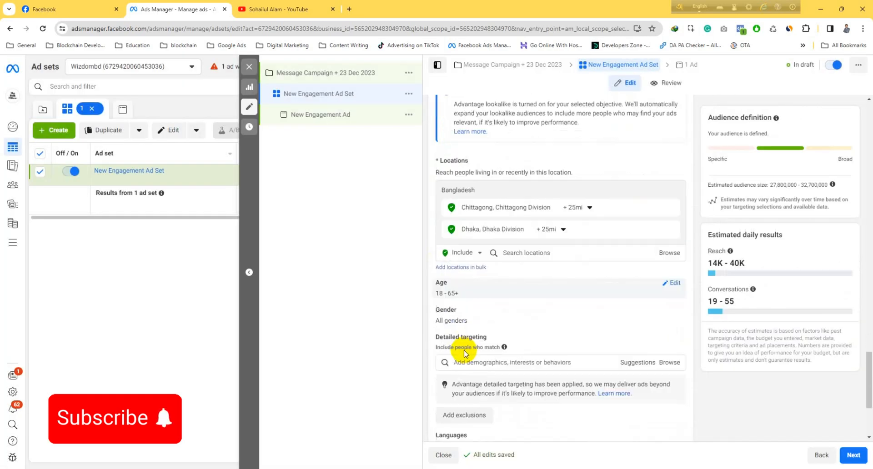
scroll(478, 345, "down", 3)
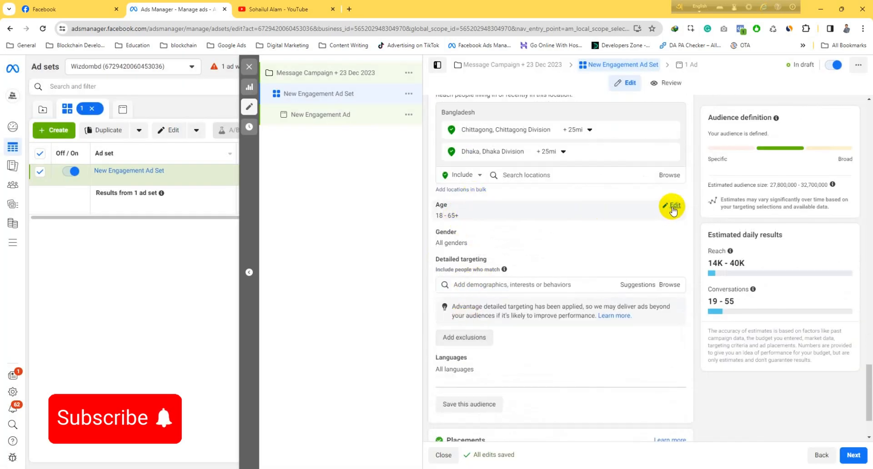
left_click(672, 206)
left_click(462, 219)
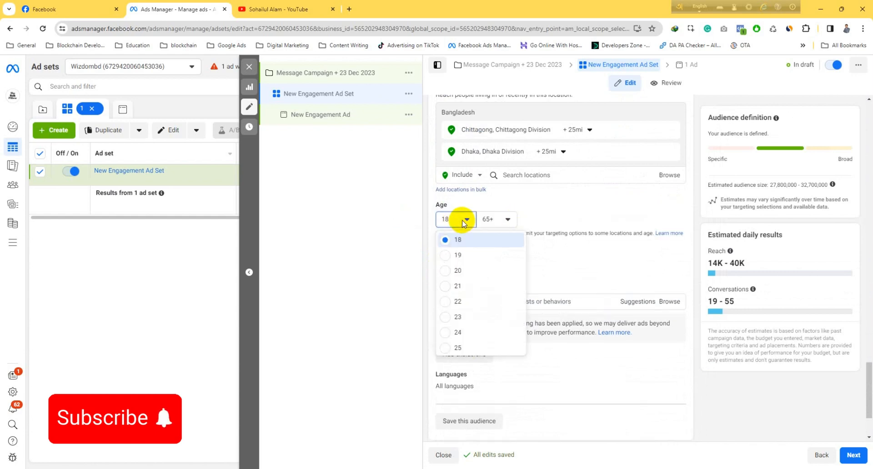
scroll(457, 291, "down", 3)
scroll(457, 289, "up", 3)
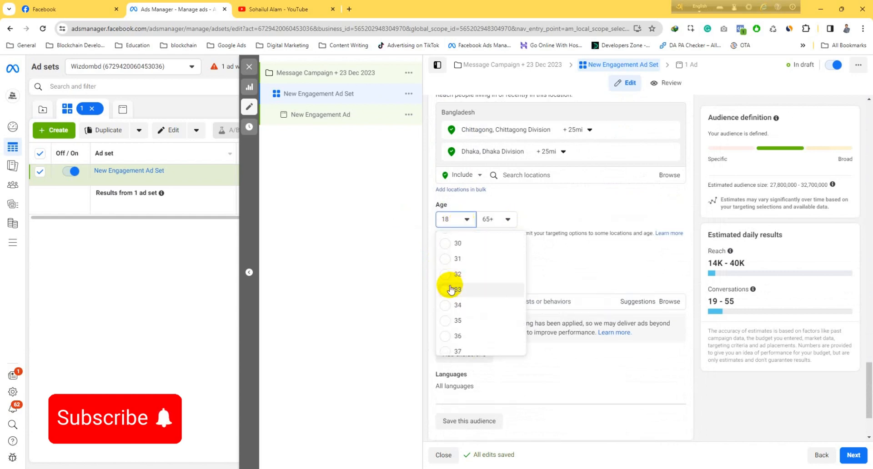
left_click(454, 257)
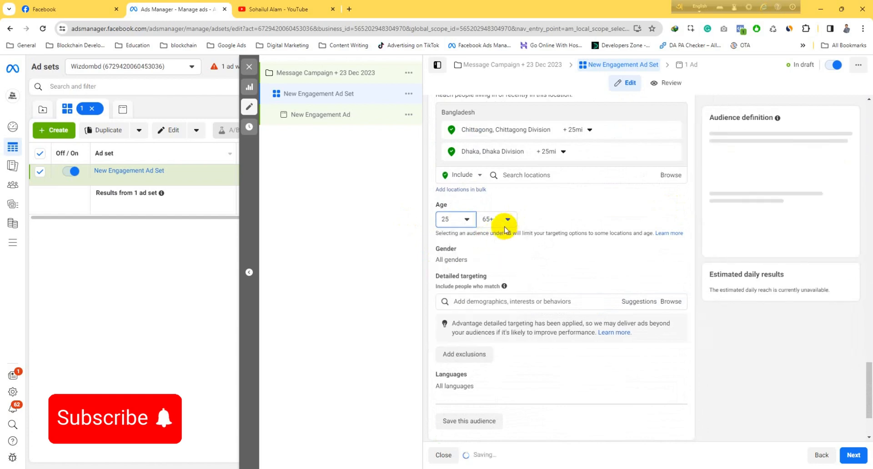
left_click(507, 220)
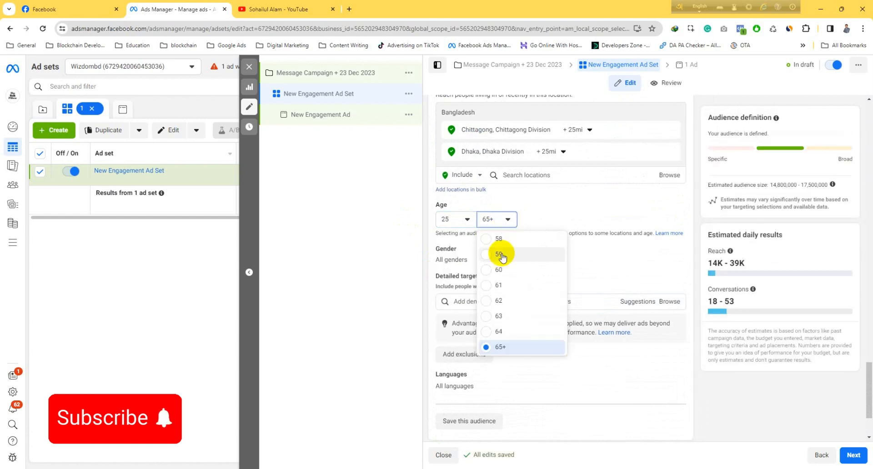
scroll(497, 304, "up", 5)
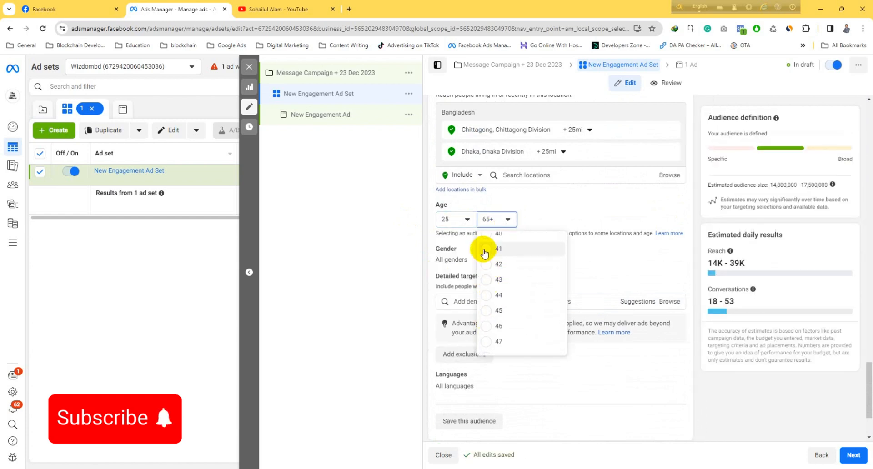
scroll(484, 264, "up", 2)
left_click(485, 279)
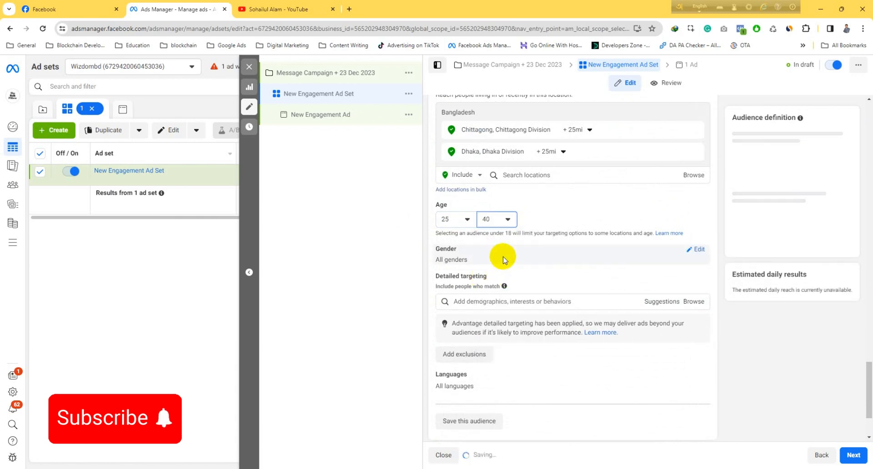
scroll(600, 246, "up", 10)
scroll(595, 254, "down", 10)
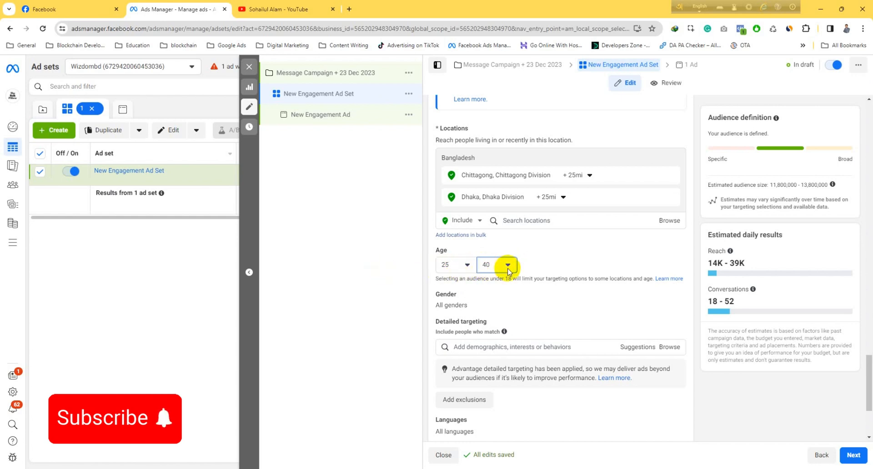
scroll(477, 282, "down", 1)
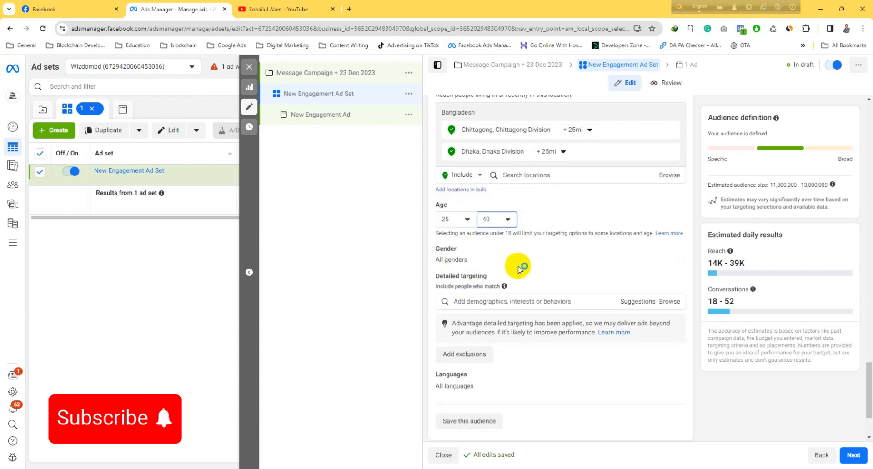
- Add the relationship status Married to the audience's detailed targeting
left_click(505, 302)
scroll(504, 298, "down", 2)
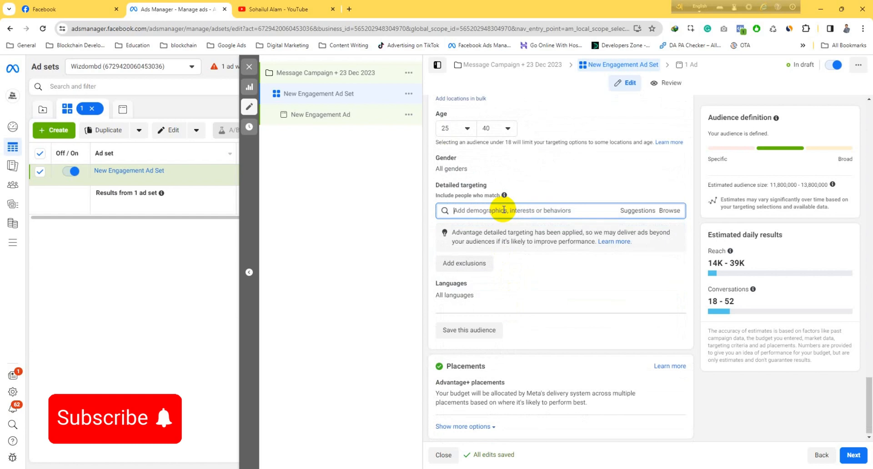
type("married")
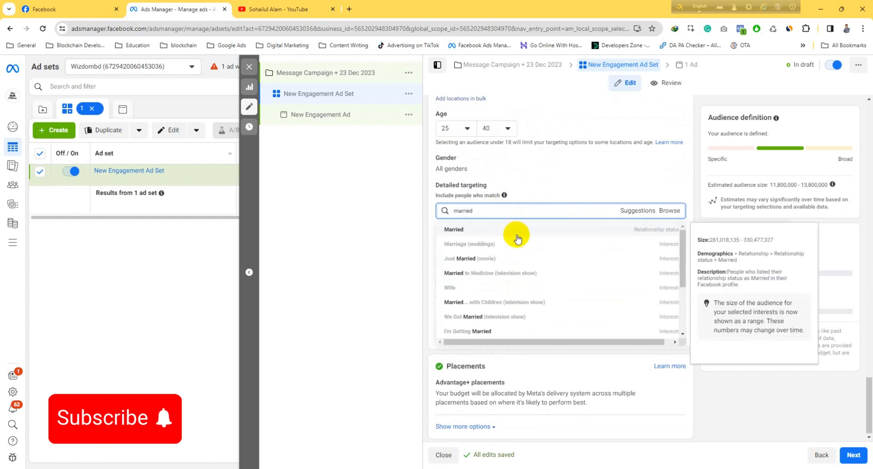
left_click(577, 230)
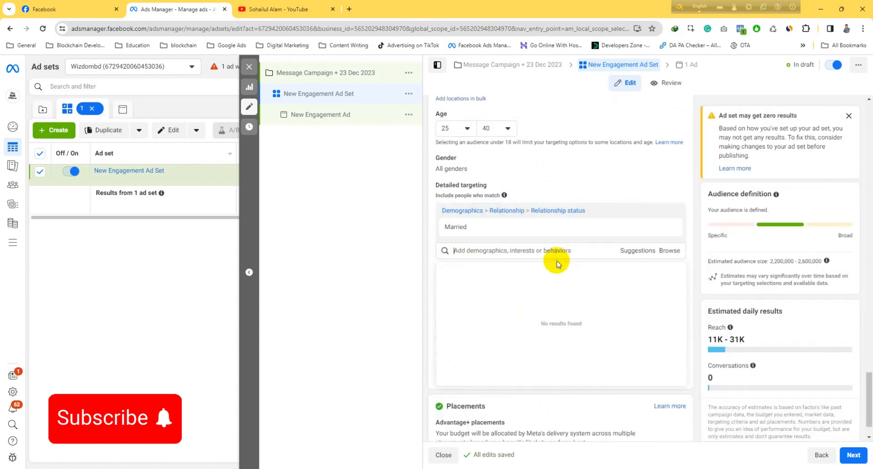
- Add parents with toddlers (01-02 years), preschoolers (03-05 years) and early school-age children (06-08 years) to the detailed targeting
left_click(547, 249)
type("parents")
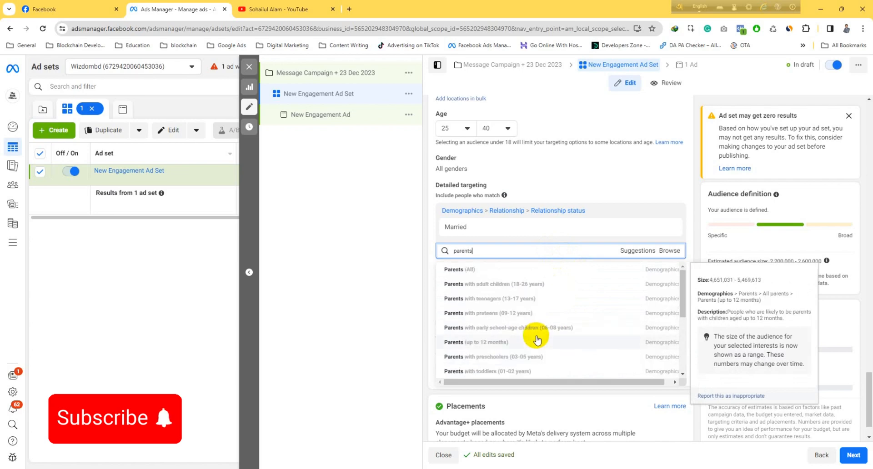
left_click(523, 373)
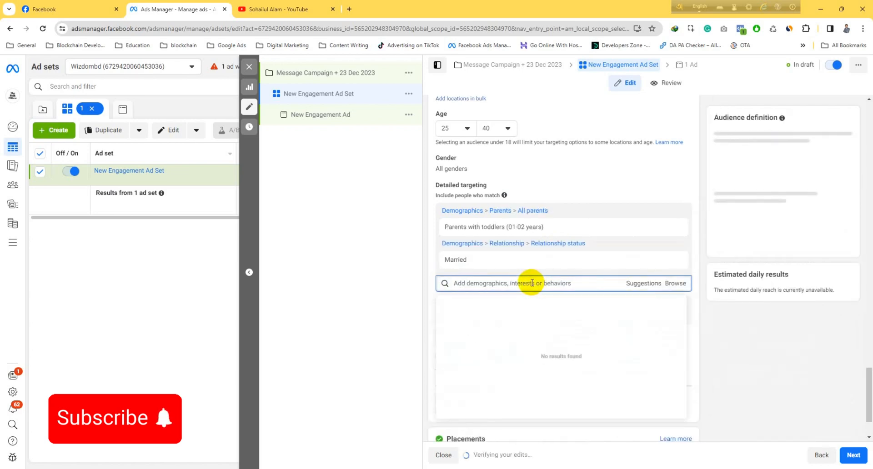
type("parents")
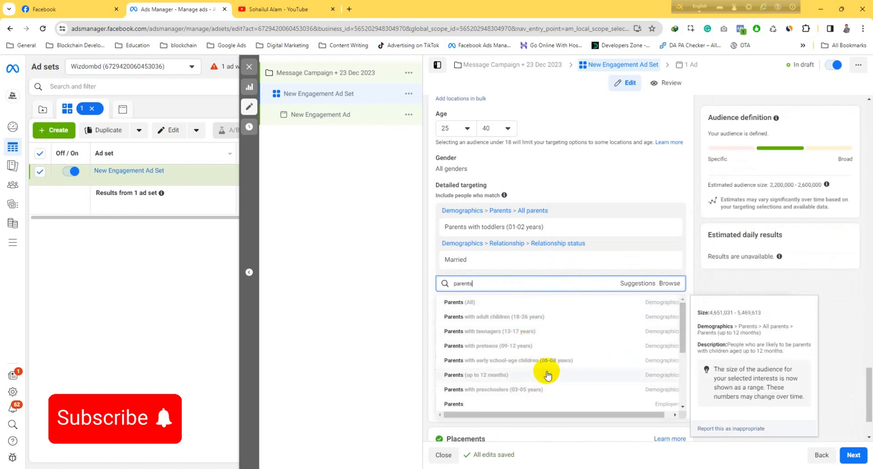
left_click(534, 390)
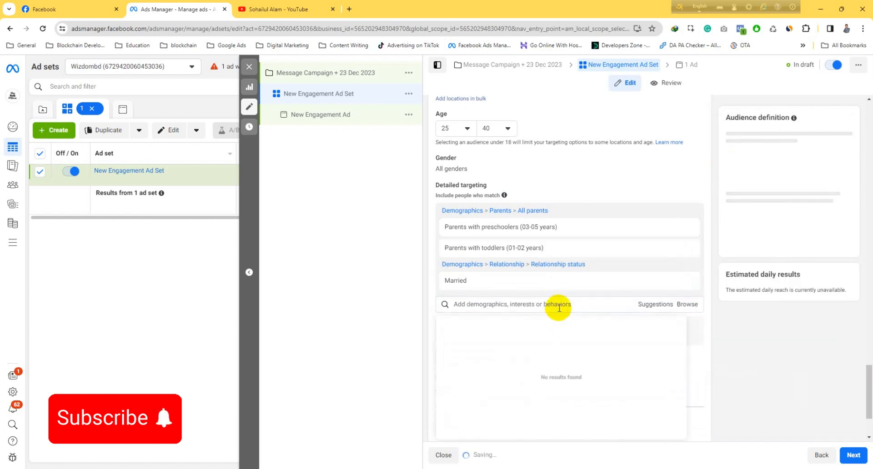
left_click(550, 304)
type("parents")
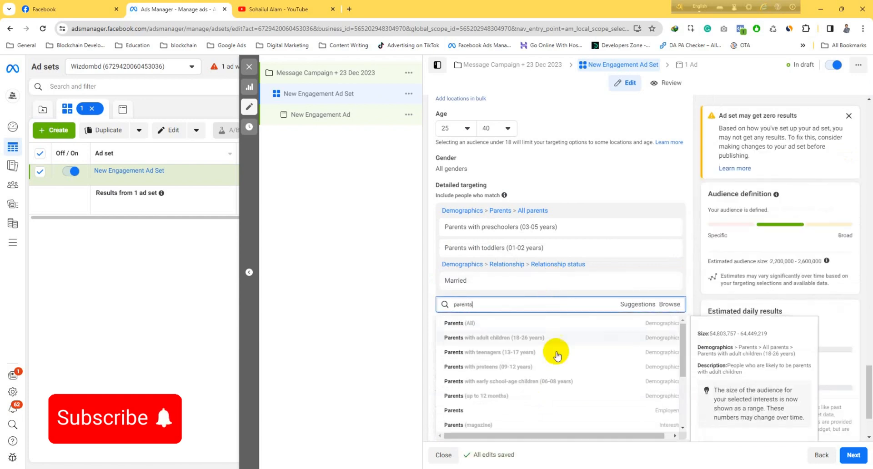
left_click(551, 385)
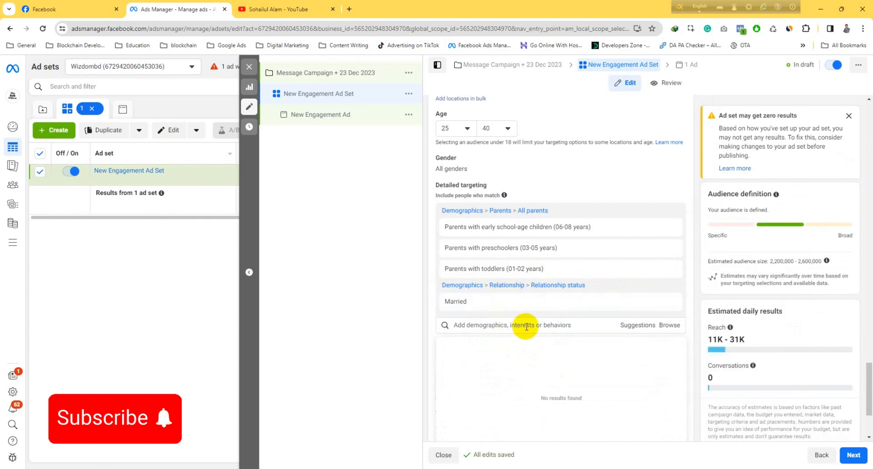
- Add the interest Online shopping (retail) to the detailed targeting
mouse_move(569, 310)
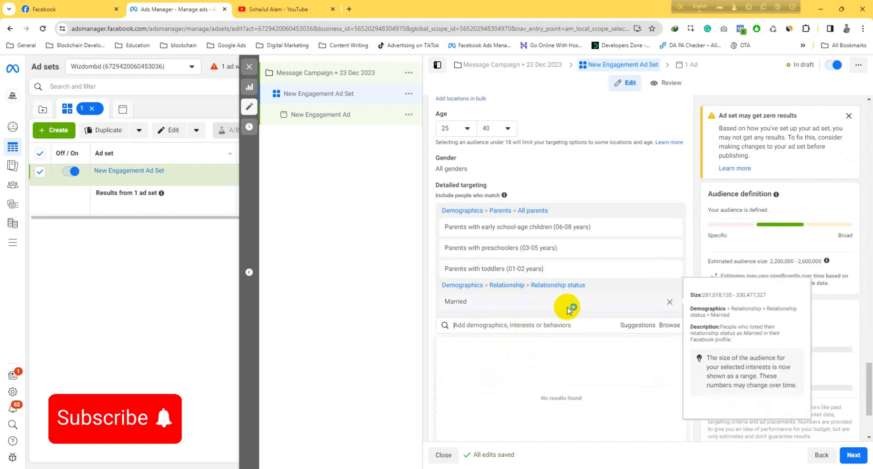
left_click(552, 326)
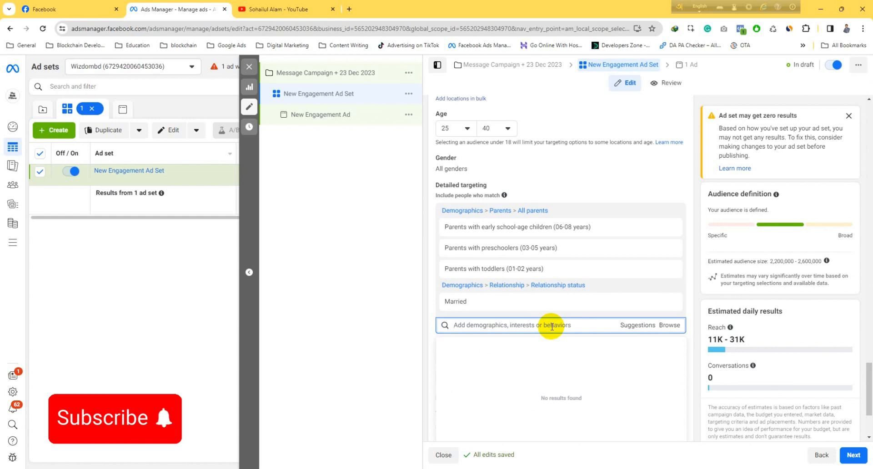
type("online s")
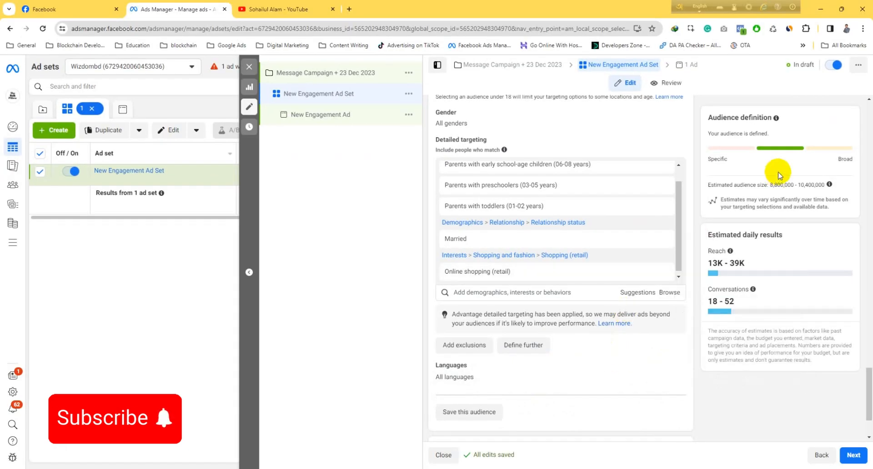
- Narrow the detailed targeting so that people must also match the purchase behavior Engaged Shoppers
left_click(523, 347)
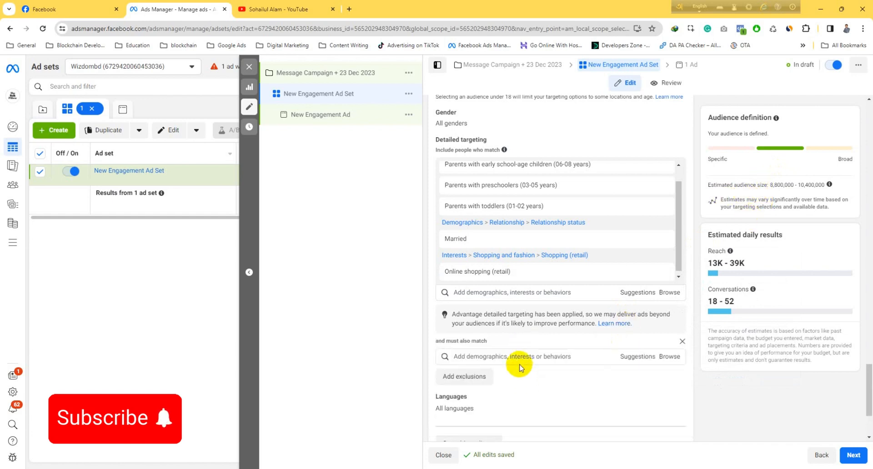
left_click(519, 357)
type("engaged shopper")
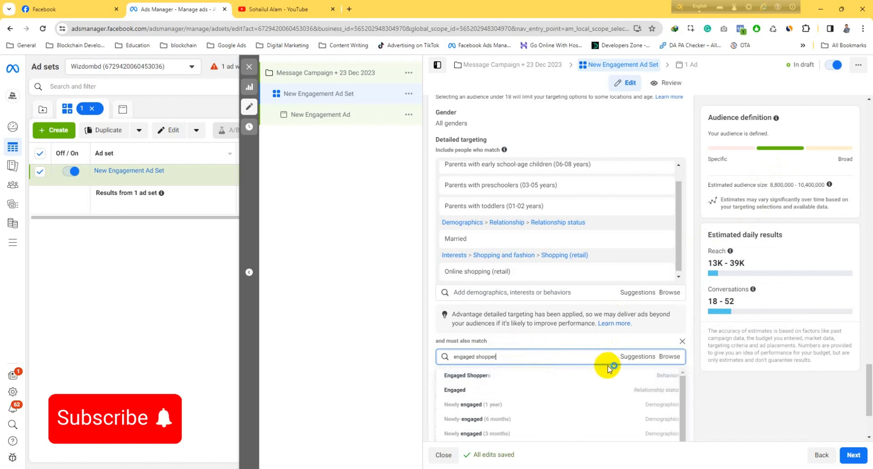
mouse_move(605, 379)
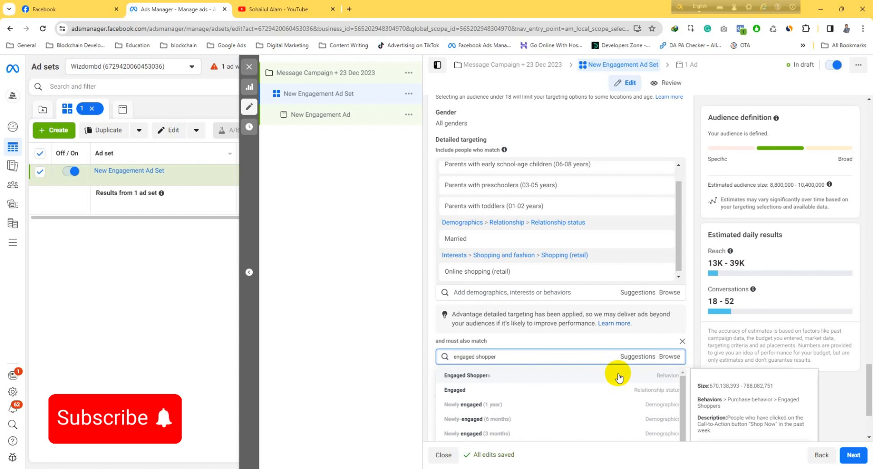
left_click(484, 380)
- Switch the ad set's placements from Advantage+ placements to manual placements
scroll(697, 341, "down", 2)
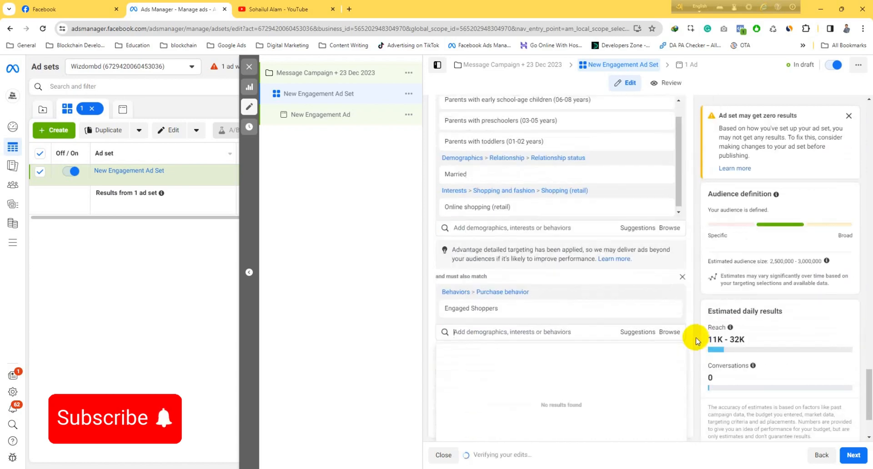
scroll(697, 341, "down", 2)
left_click(676, 382)
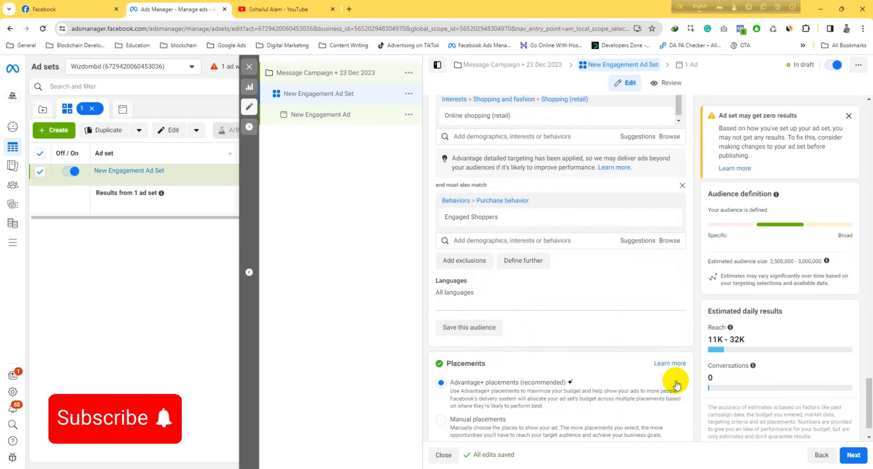
scroll(506, 375, "down", 1)
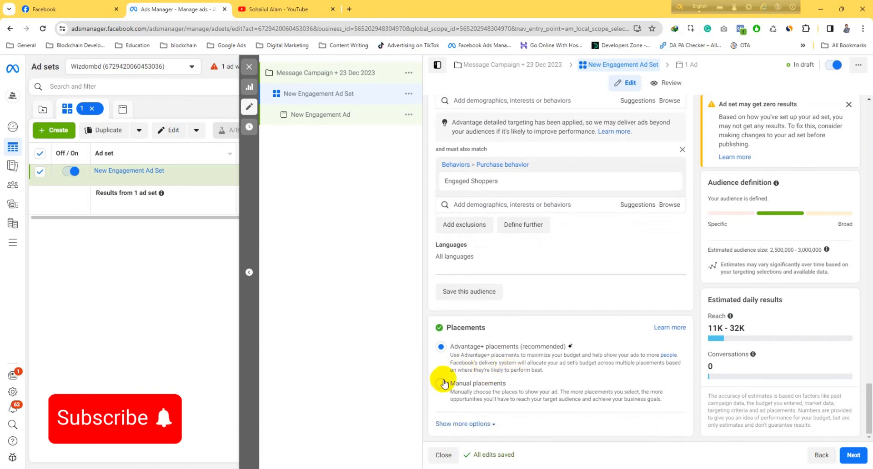
left_click(441, 385)
- Exclude Audience network, Instagram and Messenger from the placement platforms, keeping only Facebook, and continue to the ad level
scroll(605, 404, "down", 3)
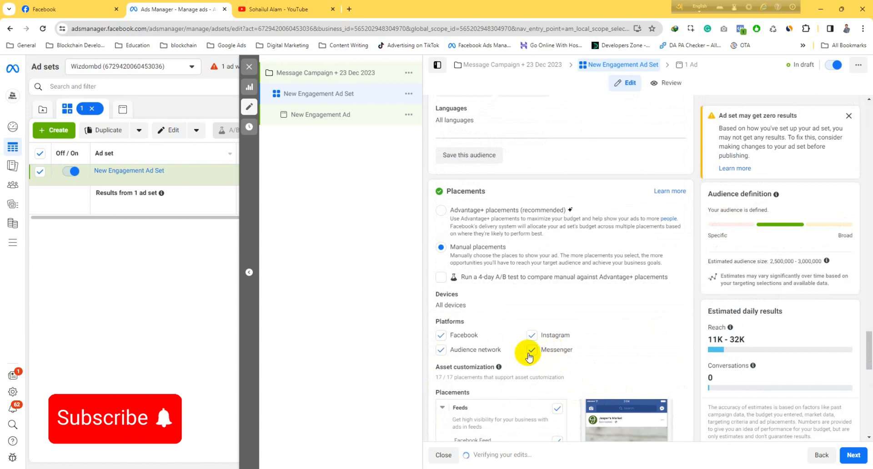
left_click(441, 350)
left_click(533, 337)
left_click(531, 351)
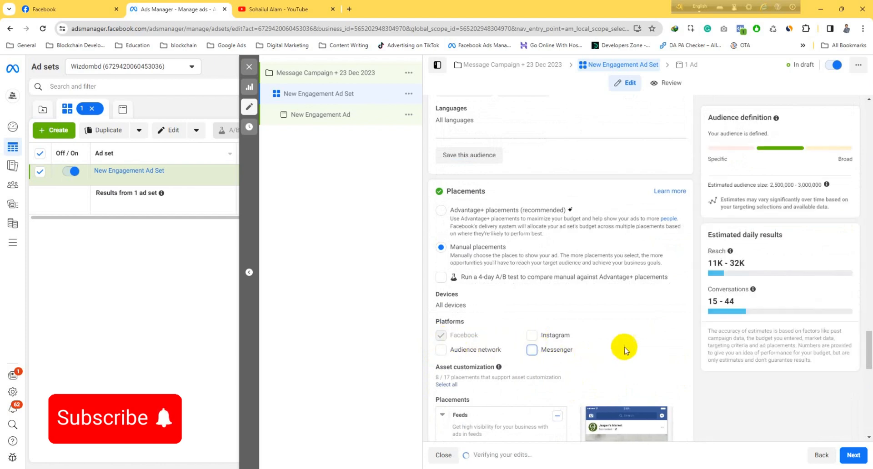
scroll(688, 312, "down", 10)
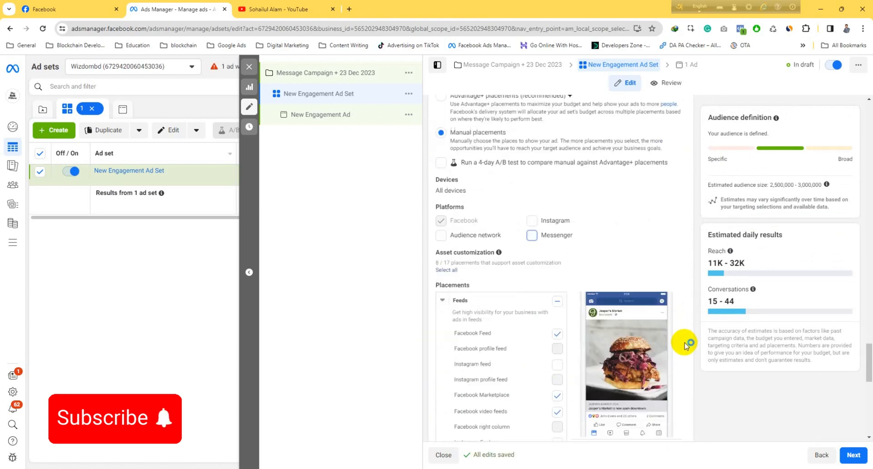
left_click(848, 455)
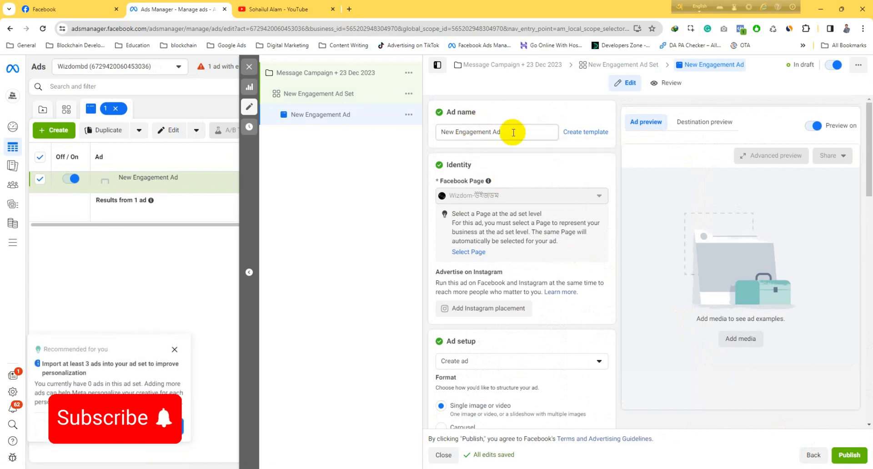
- Rename the ad as Content1
left_click_drag(511, 132, 432, 133)
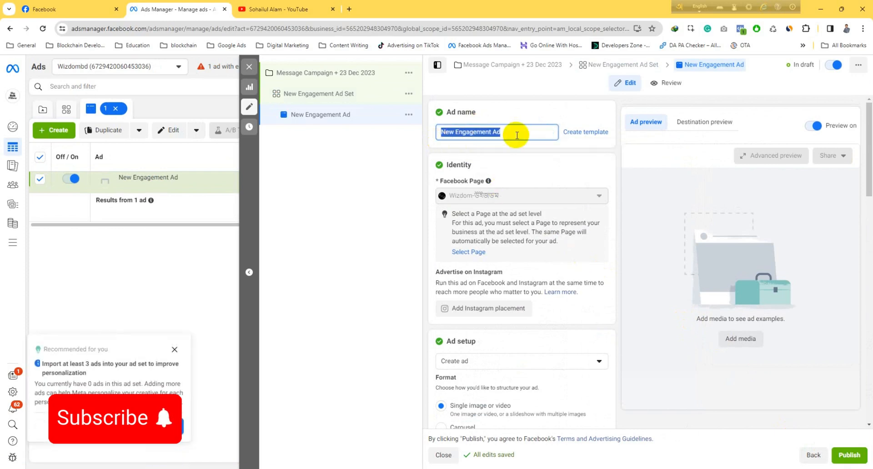
type("Conte")
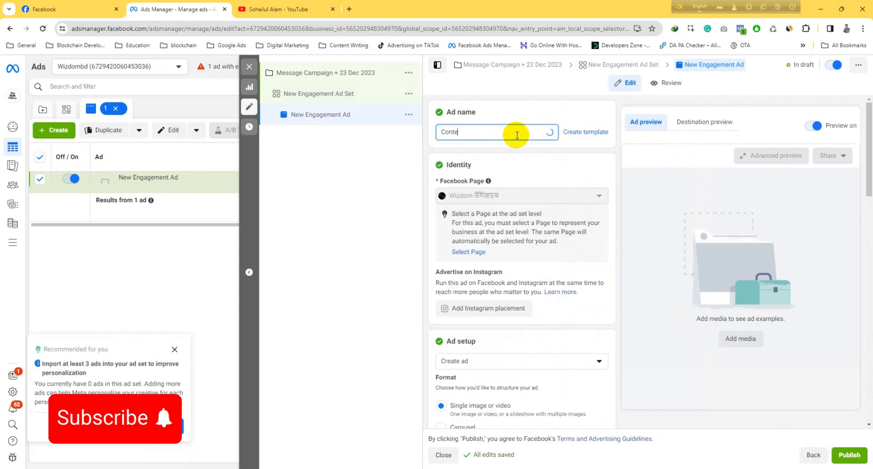
type("nt1")
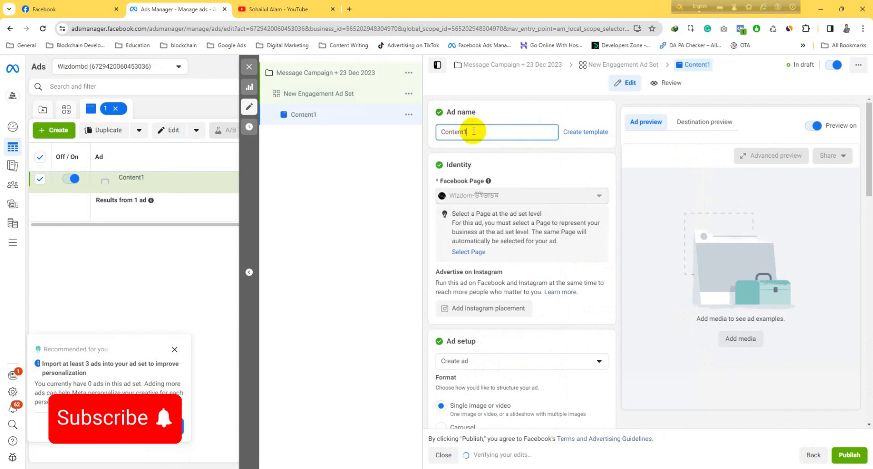
- Rename the ad as Jhilmil Gyanbox
left_click_drag(432, 132, 479, 129)
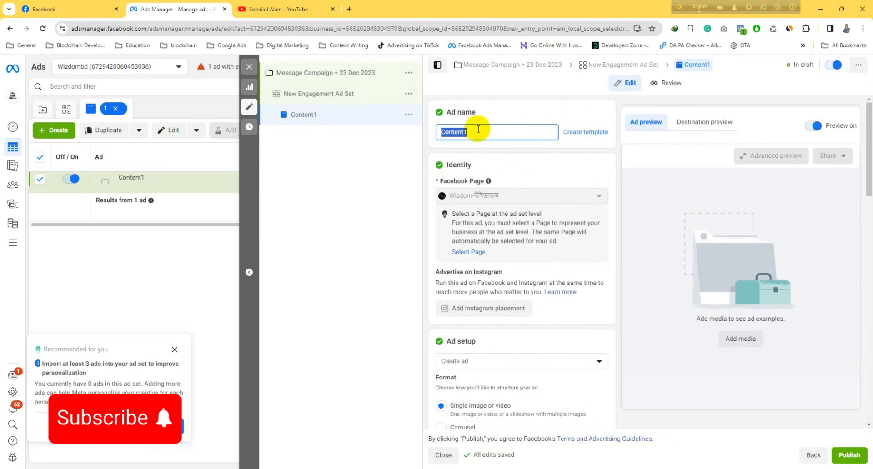
type("Jhilmil Gyanbox")
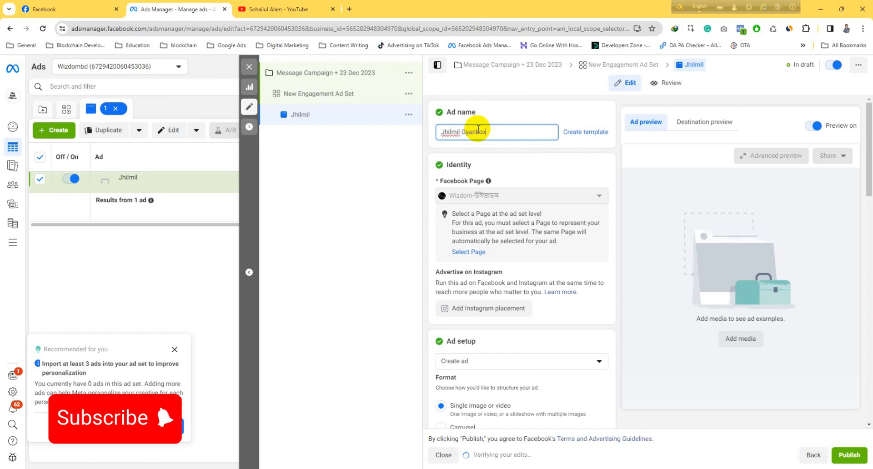
left_click(530, 107)
- Change the ad setup from creating a new ad to using an existing post
scroll(515, 184, "down", 4)
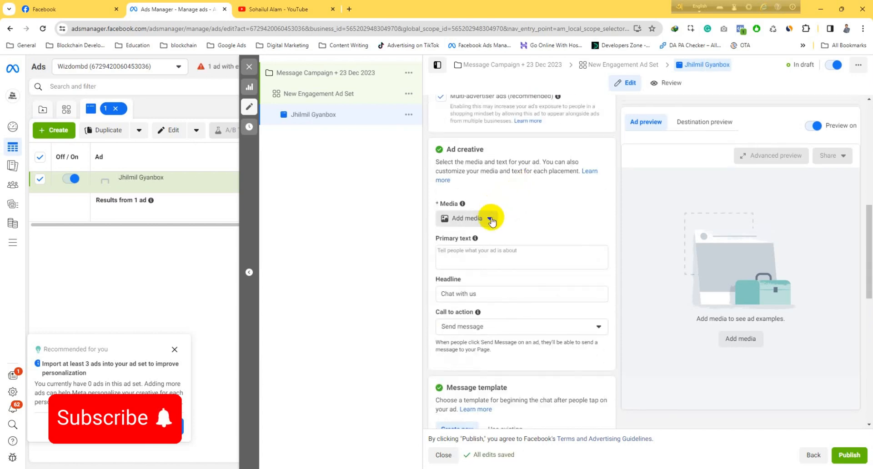
scroll(513, 207, "up", 3)
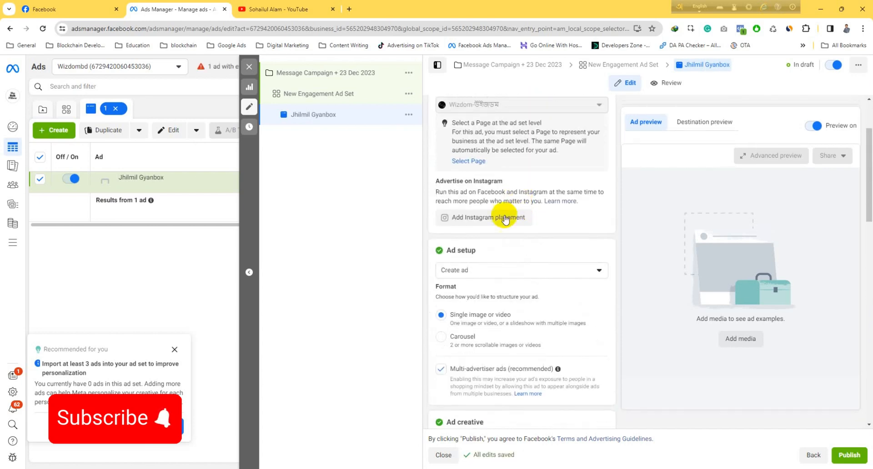
left_click(506, 271)
scroll(518, 255, "down", 1)
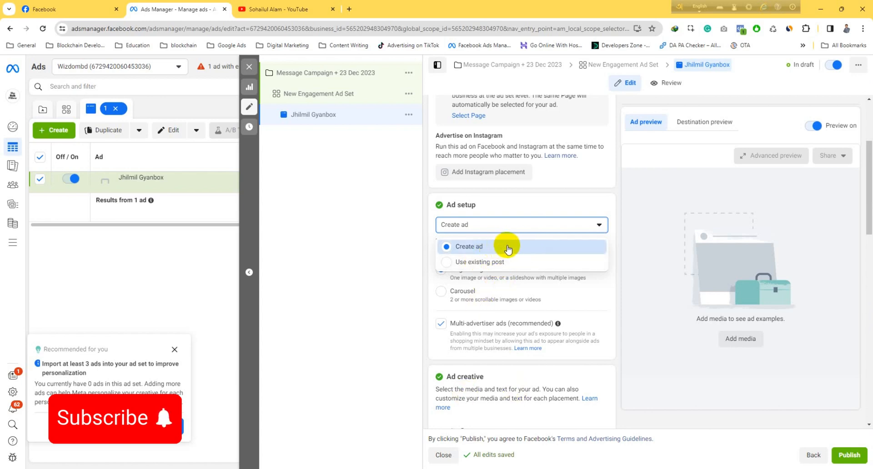
left_click(489, 264)
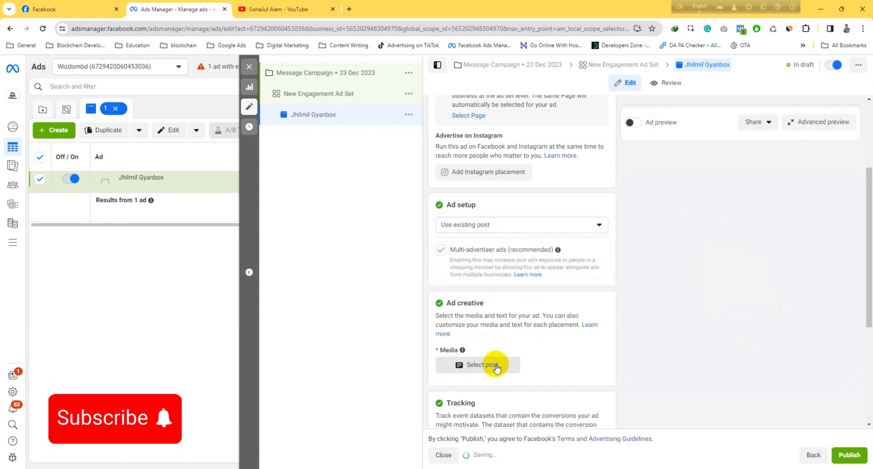
- Open the selection of existing Facebook posts for the ad creative
scroll(485, 364, "down", 2)
left_click(478, 280)
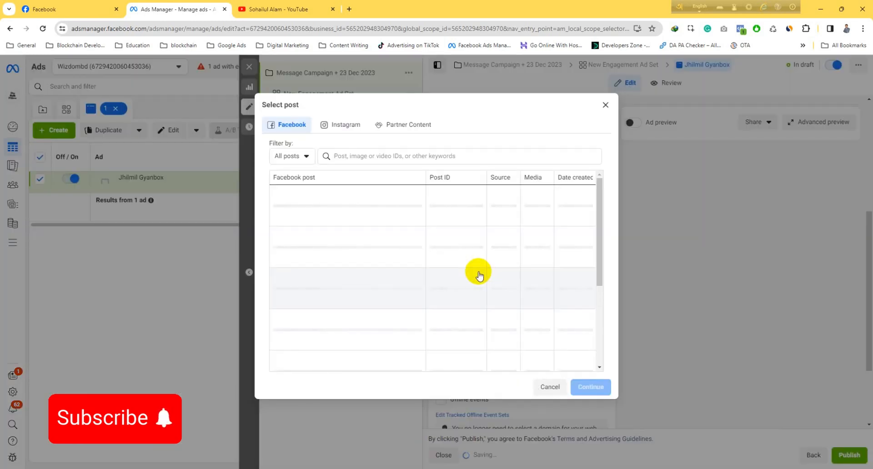